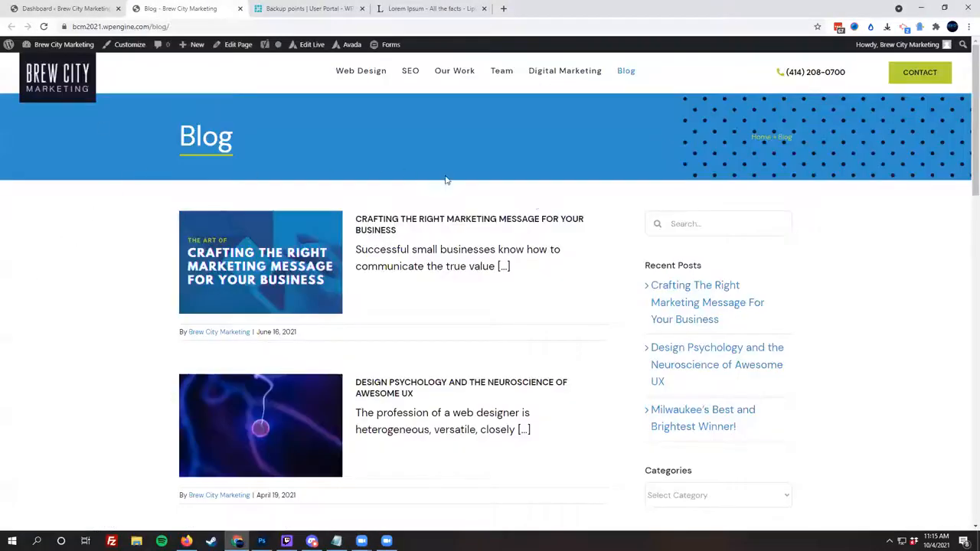
Step: Look over the live blog page and open the list of all posts in the site's dashboard
{"action": "scroll", "coordinate": [270, 227], "scroll_direction": "down", "scroll_amount": 5}
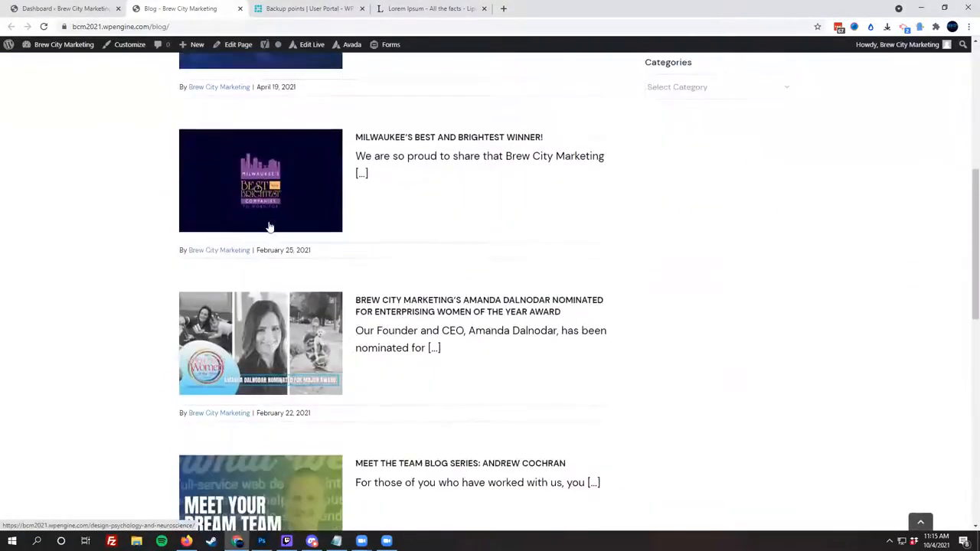
{"action": "scroll", "coordinate": [269, 226], "scroll_direction": "down", "scroll_amount": 5}
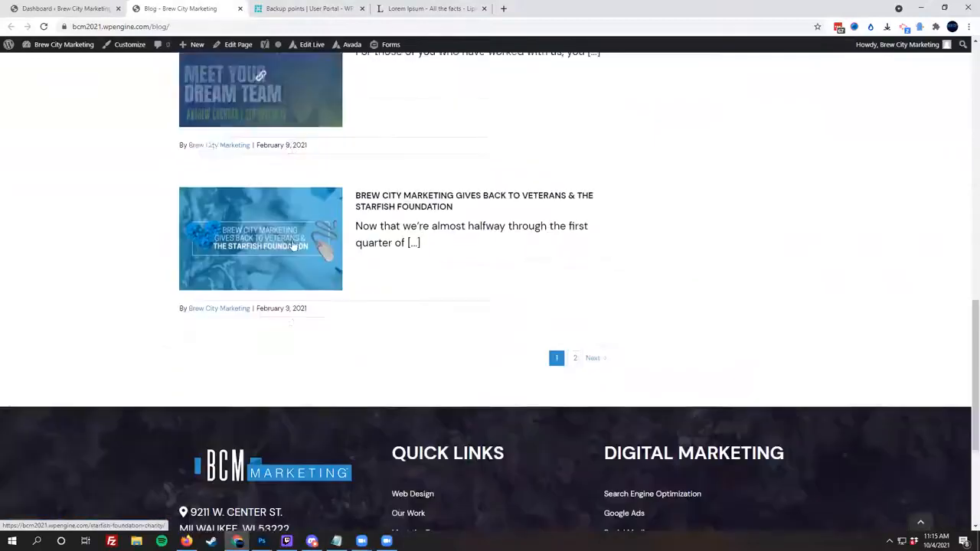
{"action": "scroll", "coordinate": [306, 264], "scroll_direction": "up", "scroll_amount": 12}
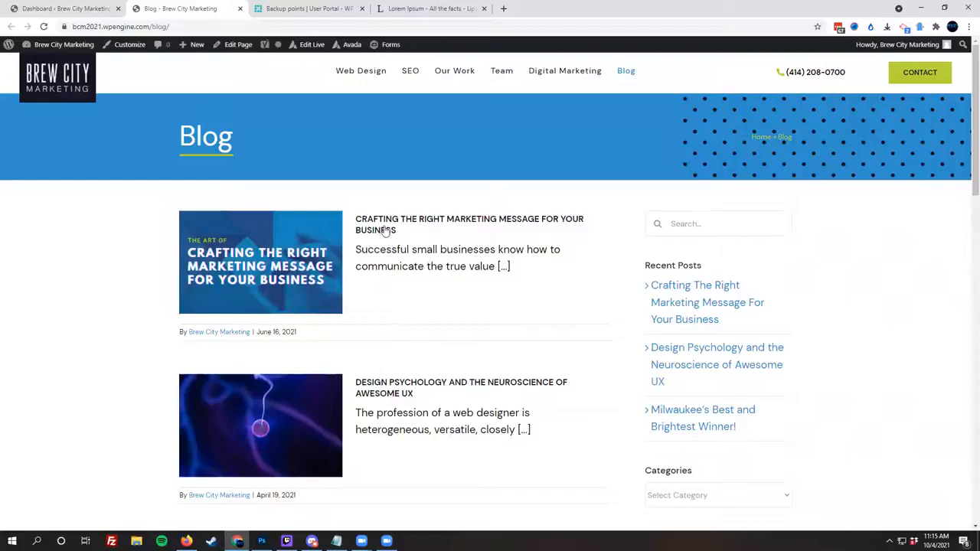
{"action": "left_click", "coordinate": [50, 8]}
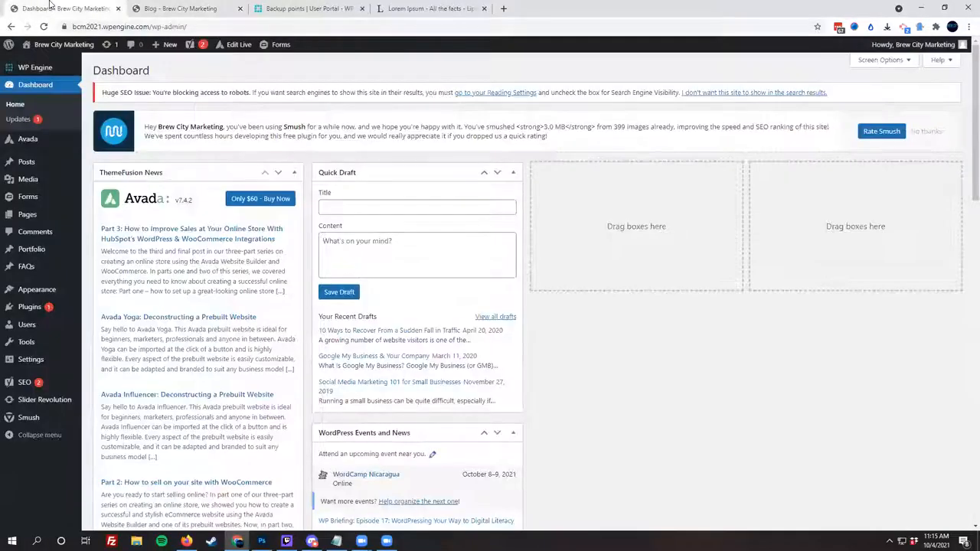
{"action": "mouse_move", "coordinate": [27, 162]}
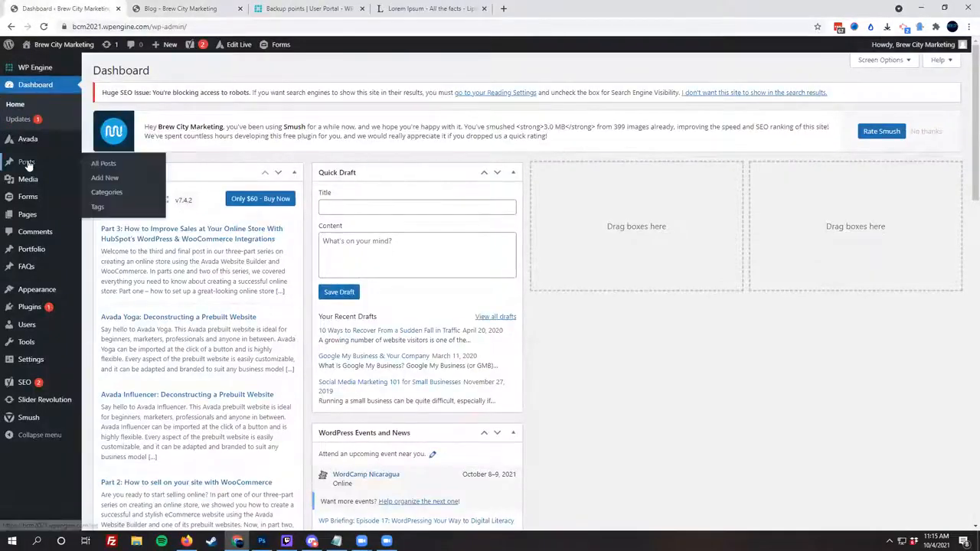
{"action": "left_click", "coordinate": [108, 164]}
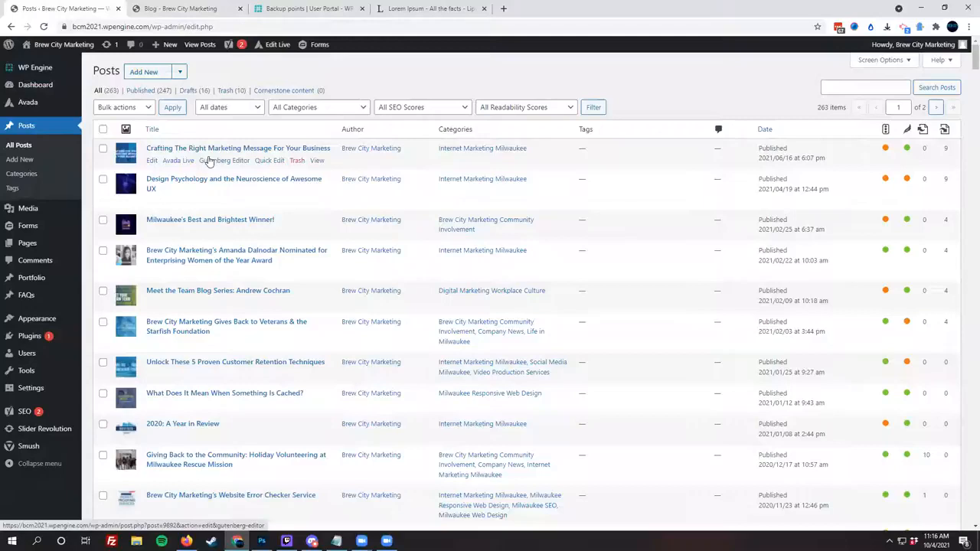
Step: Start a new blog post and title it "Post Title"
{"action": "scroll", "coordinate": [235, 222], "scroll_direction": "down", "scroll_amount": 1}
{"action": "scroll", "coordinate": [230, 260], "scroll_direction": "down", "scroll_amount": 10}
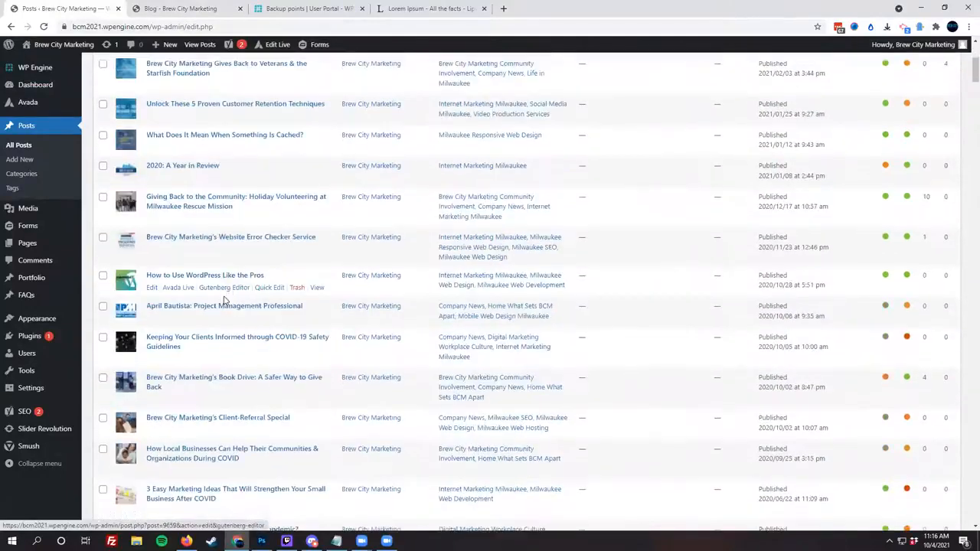
{"action": "scroll", "coordinate": [188, 317], "scroll_direction": "up", "scroll_amount": 10}
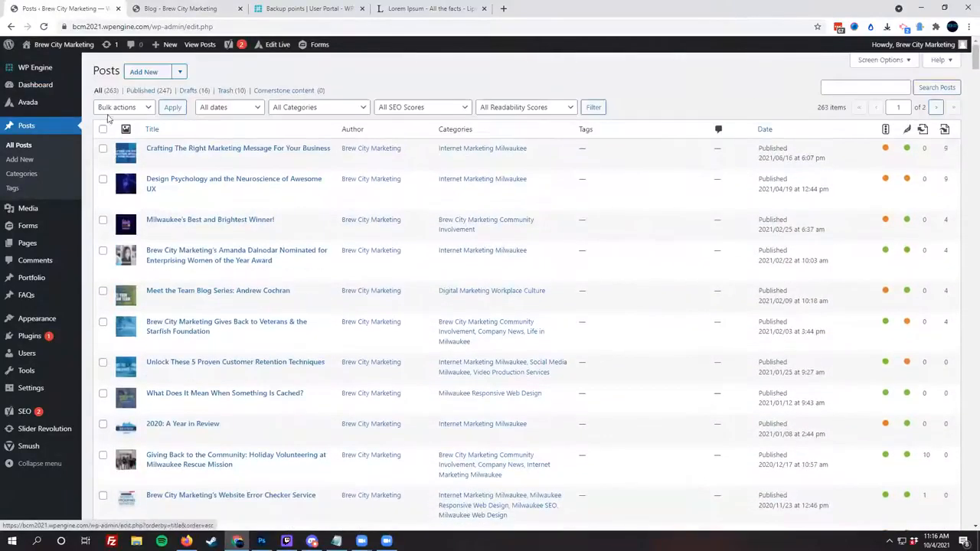
{"action": "left_click", "coordinate": [141, 73]}
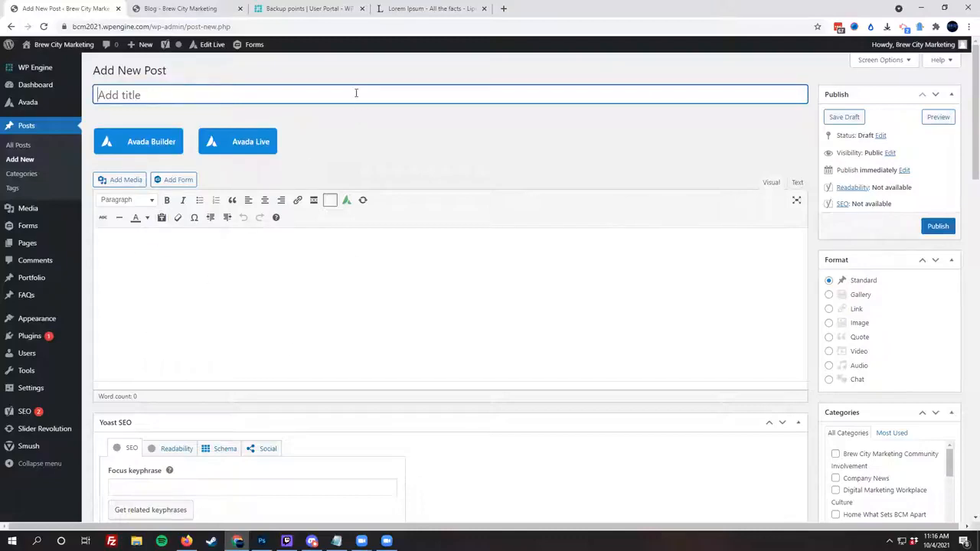
{"action": "type", "text": "Post Title"}
{"action": "left_click", "coordinate": [258, 297]}
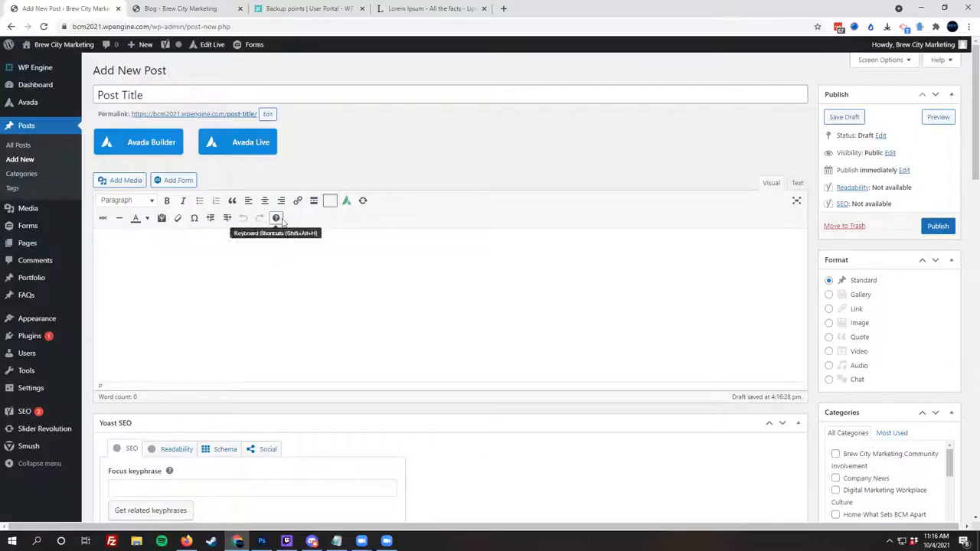
Step: Hide and redisplay the second row of formatting tools in the post editor
{"action": "left_click", "coordinate": [331, 202]}
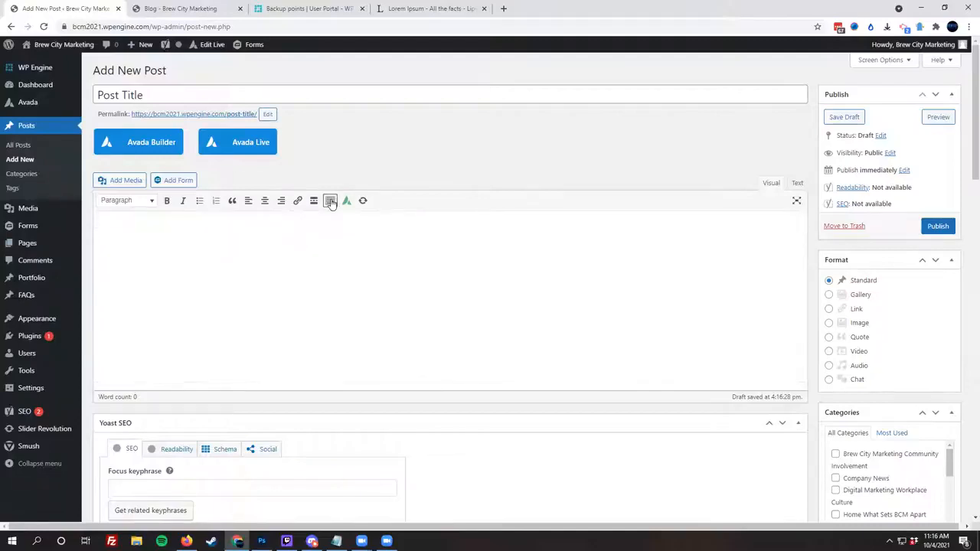
{"action": "left_click", "coordinate": [331, 201]}
{"action": "left_click", "coordinate": [331, 202]}
{"action": "left_click", "coordinate": [331, 201]}
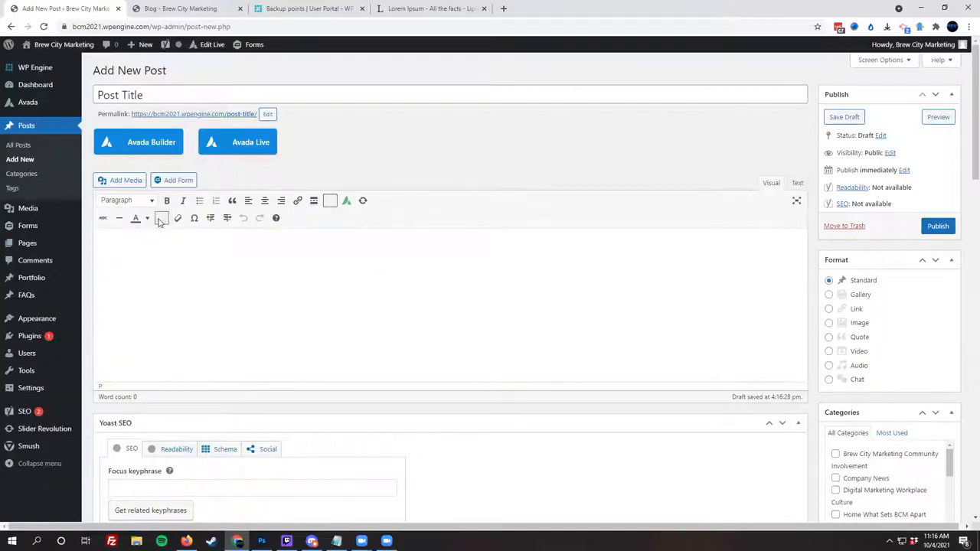
Step: Turn on plain-text pasting, paste the copied lorem ipsum paragraphs into the post body, and dismiss the notice
{"action": "left_click", "coordinate": [161, 218]}
{"action": "left_click", "coordinate": [186, 262]}
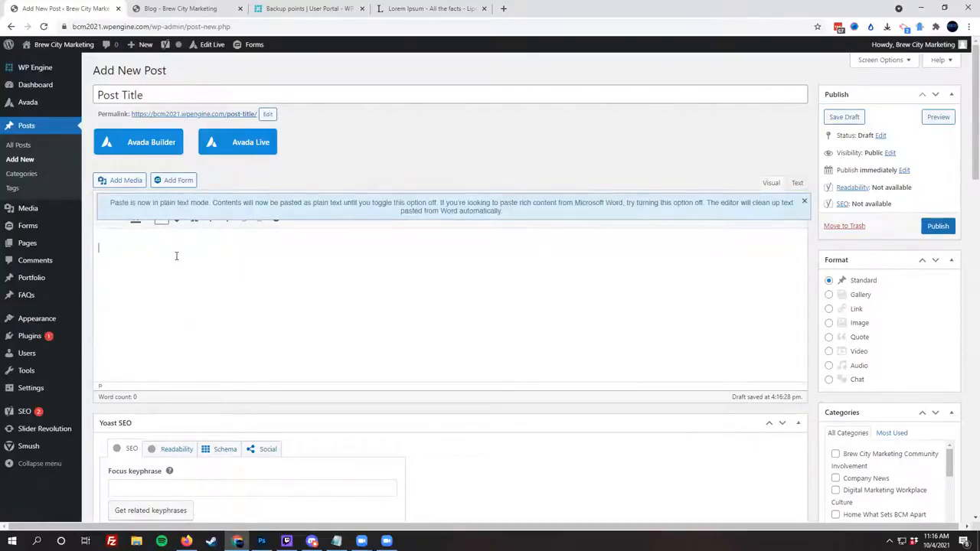
{"action": "key", "text": "ctrl+v"}
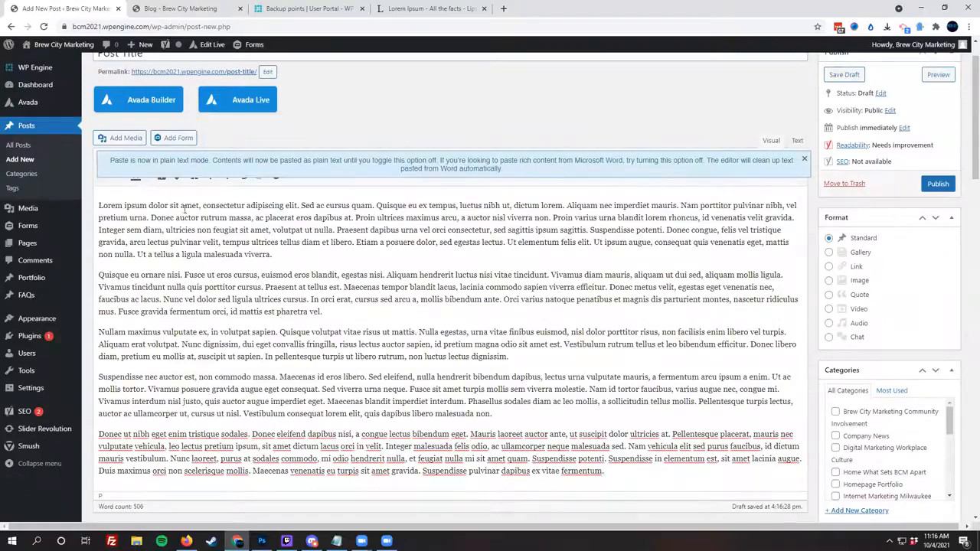
{"action": "left_click", "coordinate": [804, 159]}
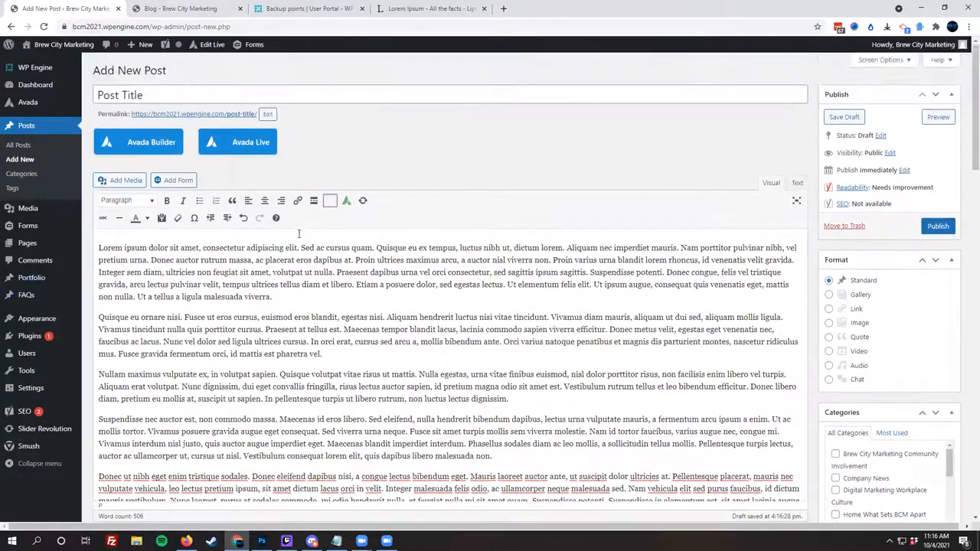
Step: Copy the body's opening sentence, ending in "adipiscing elit.", onto its own line above the first paragraph
{"action": "scroll", "coordinate": [285, 272], "scroll_direction": "down", "scroll_amount": 3}
{"action": "scroll", "coordinate": [303, 320], "scroll_direction": "up", "scroll_amount": 3}
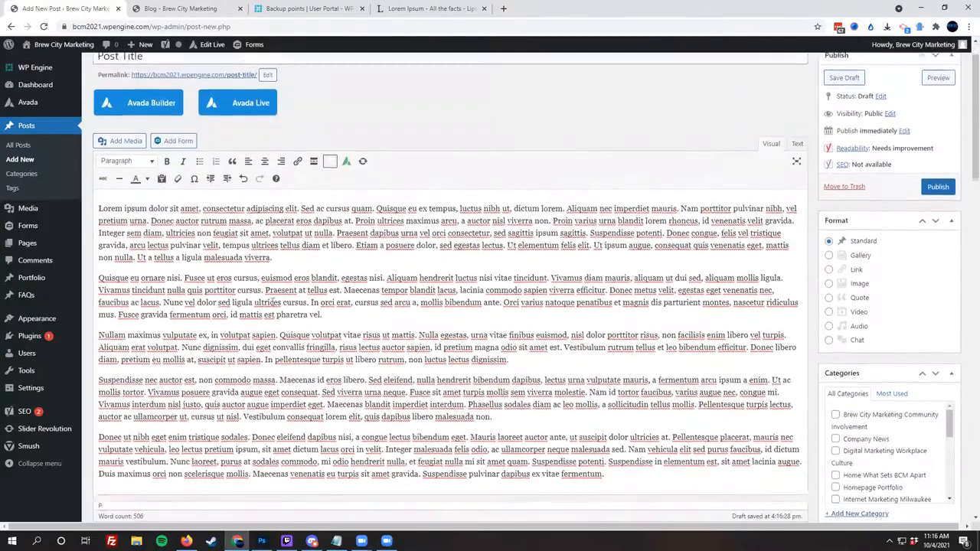
{"action": "left_click_drag", "start_coordinate": [300, 196], "coordinate": [72, 201]}
{"action": "key", "text": "ctrl+c"}
{"action": "key", "text": "Left"}
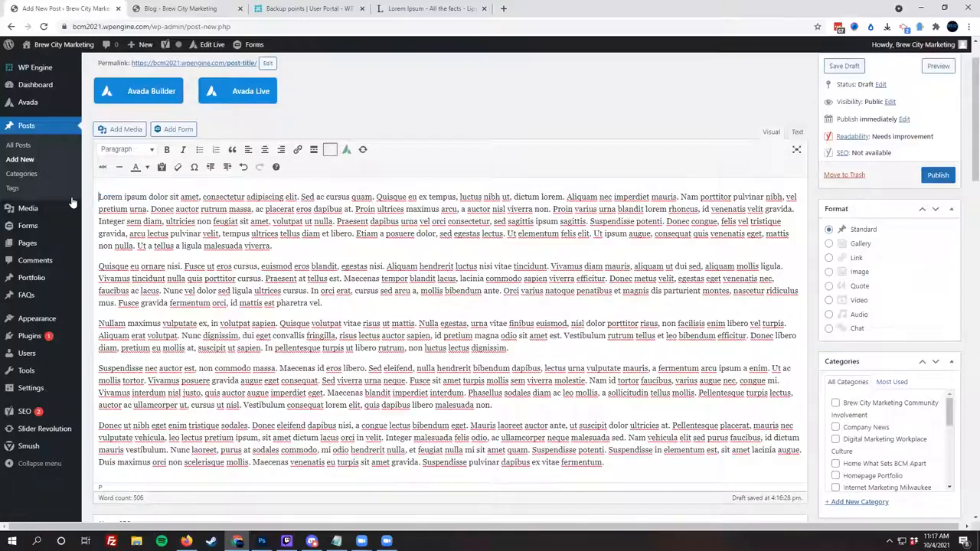
{"action": "key", "text": "Return"}
{"action": "key", "text": "Up"}
{"action": "key", "text": "ctrl+v"}
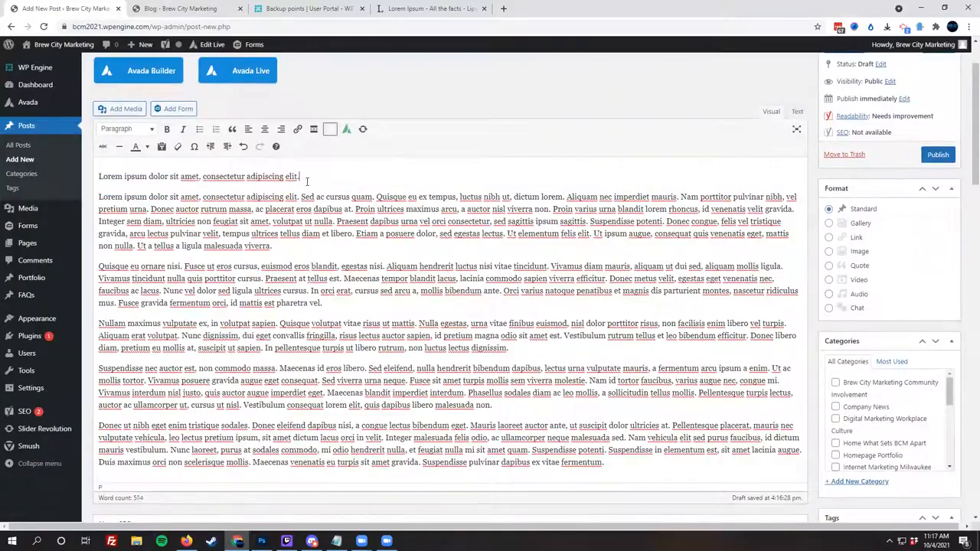
Step: Replace the separate first line of the body with "Page Header" and format it as Heading 2
{"action": "left_click_drag", "start_coordinate": [309, 176], "coordinate": [88, 179]}
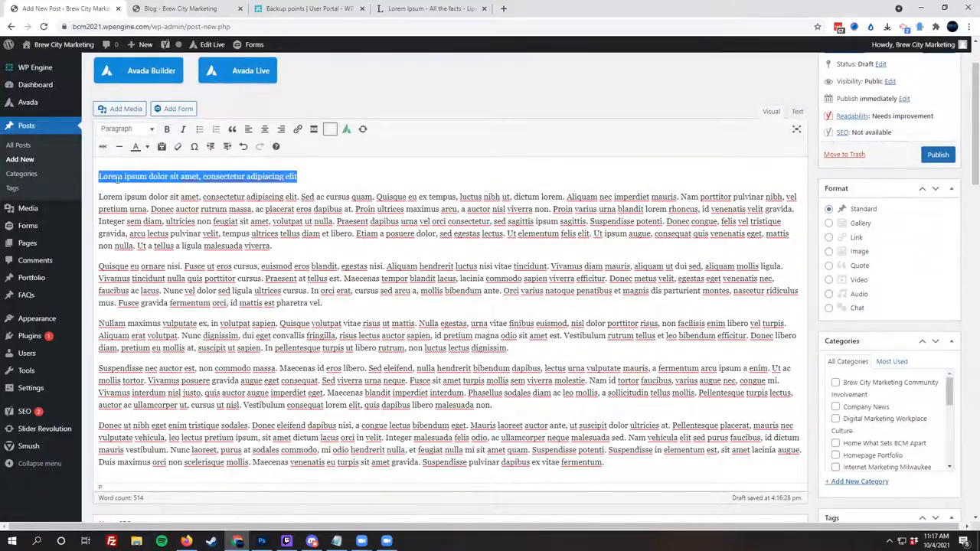
{"action": "left_click_drag", "start_coordinate": [302, 179], "coordinate": [26, 175]}
{"action": "type", "text": "Page Header"}
{"action": "key", "text": "shift+Home"}
{"action": "left_click", "coordinate": [131, 130]}
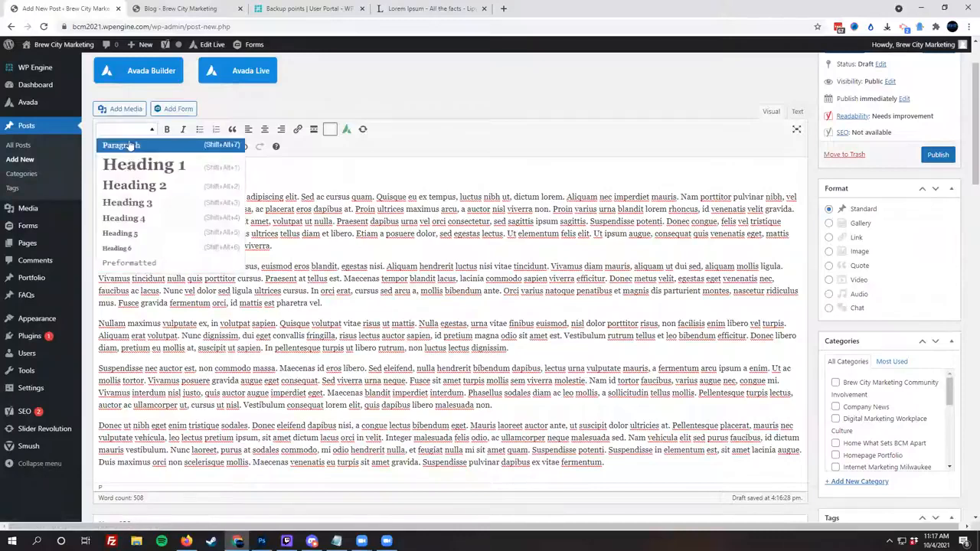
{"action": "left_click", "coordinate": [128, 186]}
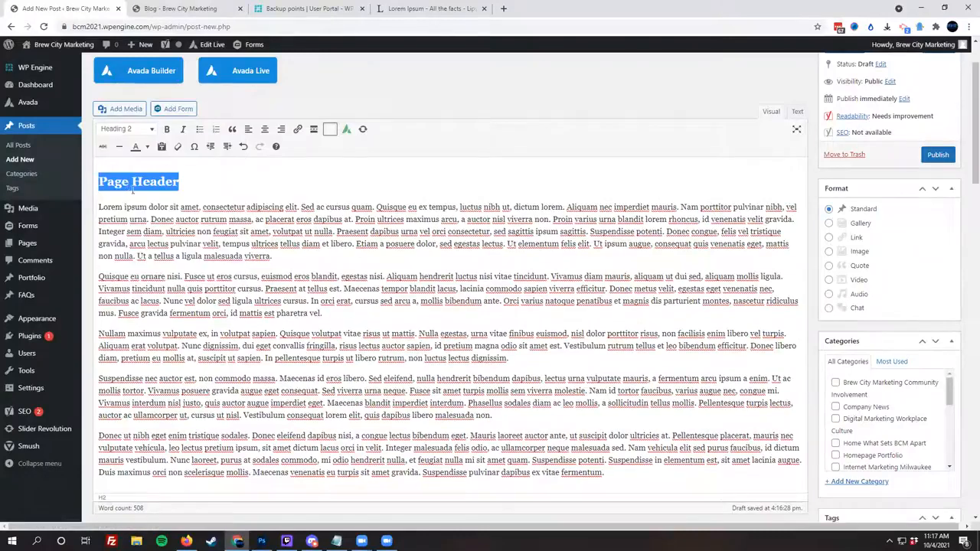
{"action": "left_click", "coordinate": [205, 175]}
Step: Add a line reading "Subtitle" below the first body paragraph and format it as Heading 3
{"action": "left_click", "coordinate": [275, 255]}
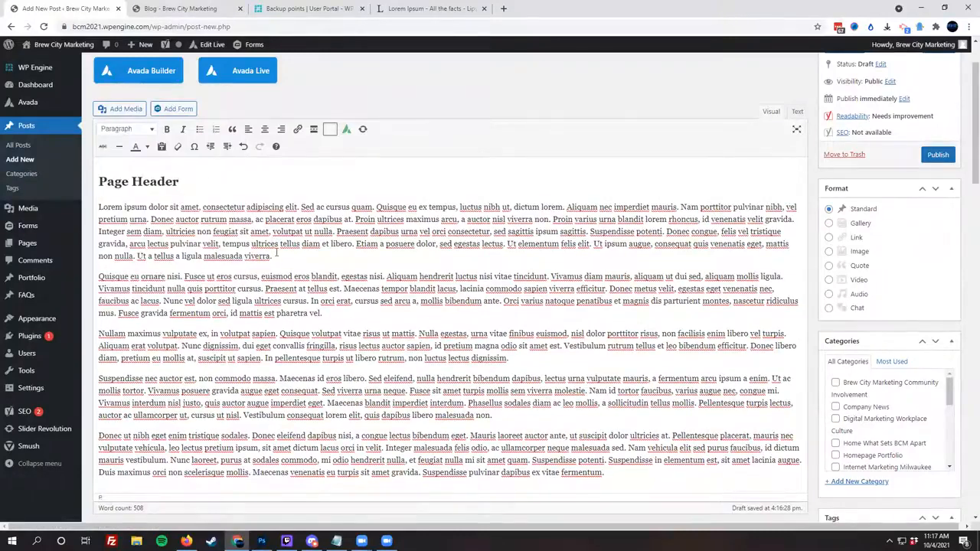
{"action": "key", "text": "Return"}
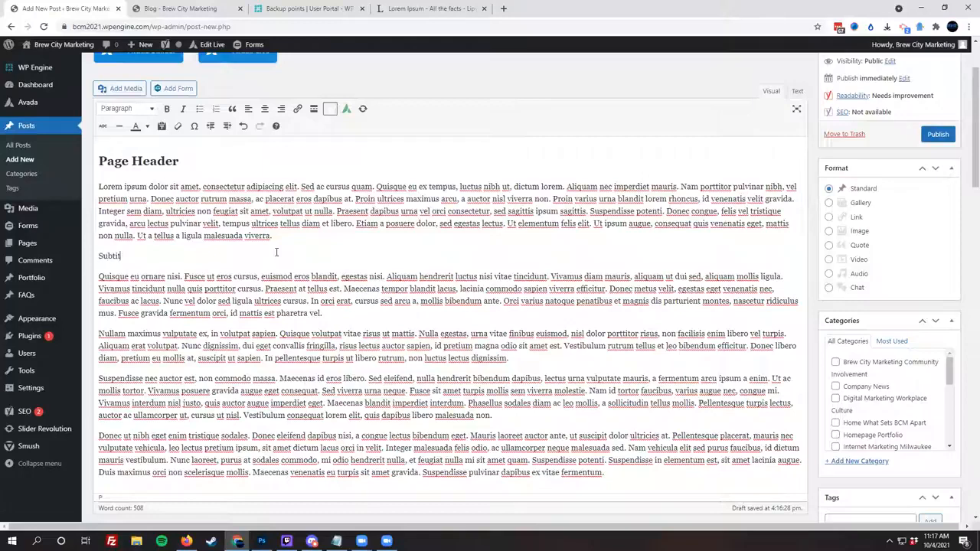
{"action": "key", "text": "shift+Home"}
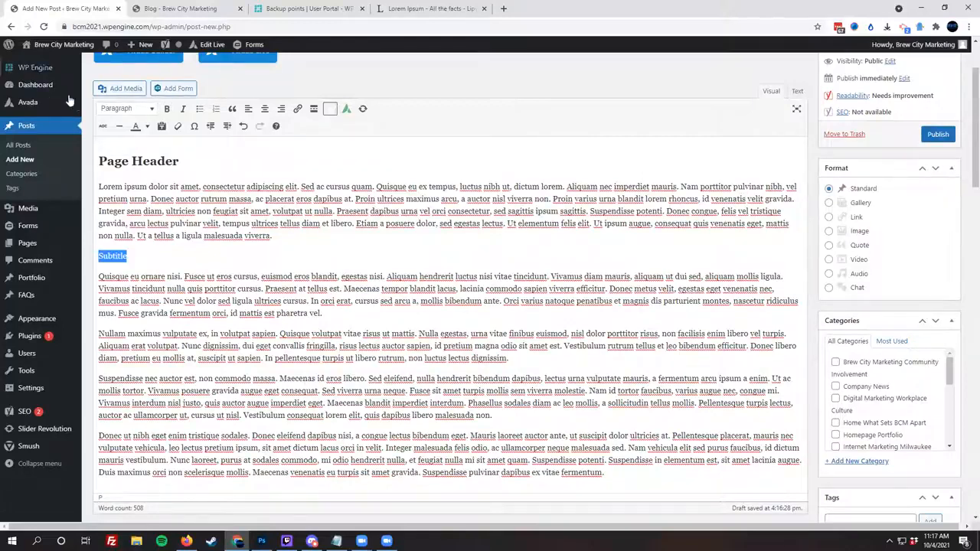
{"action": "left_click", "coordinate": [125, 109]}
{"action": "left_click", "coordinate": [142, 181]}
Step: Copy the "Subtitle" heading onto new lines below the second and third body paragraphs
{"action": "left_click_drag", "start_coordinate": [171, 253], "coordinate": [76, 256]}
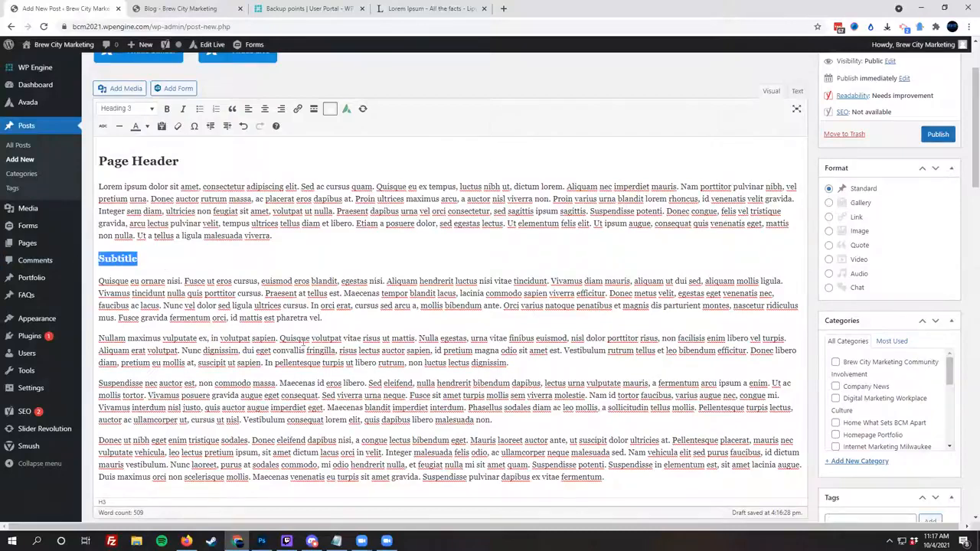
{"action": "left_click", "coordinate": [331, 317]}
{"action": "key", "text": "Return"}
{"action": "key", "text": "ctrl+v"}
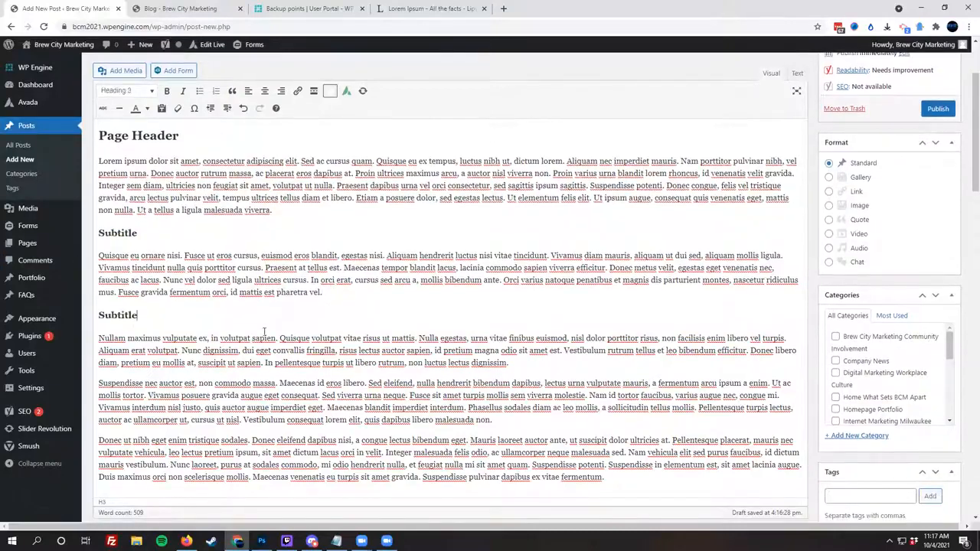
{"action": "left_click", "coordinate": [518, 361]}
{"action": "key", "text": "Return"}
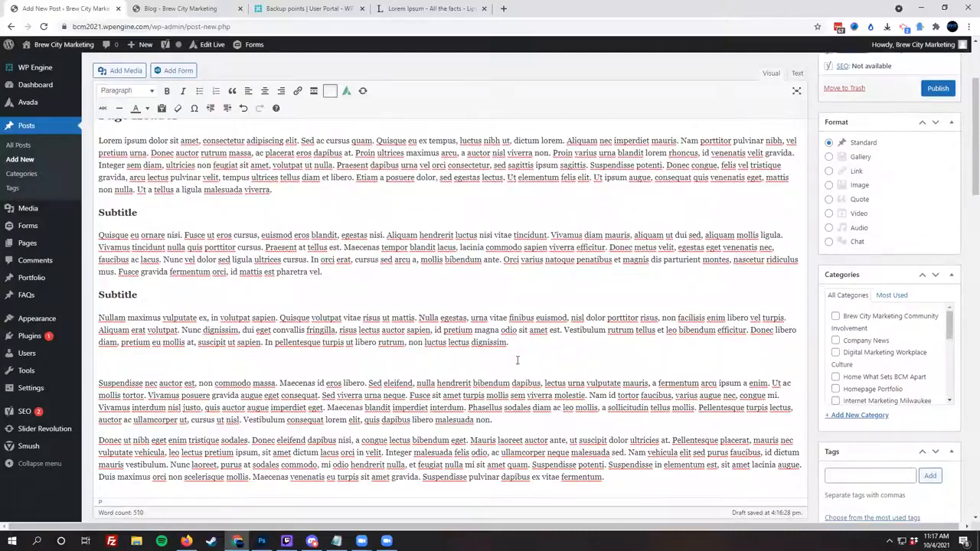
{"action": "key", "text": "ctrl+v"}
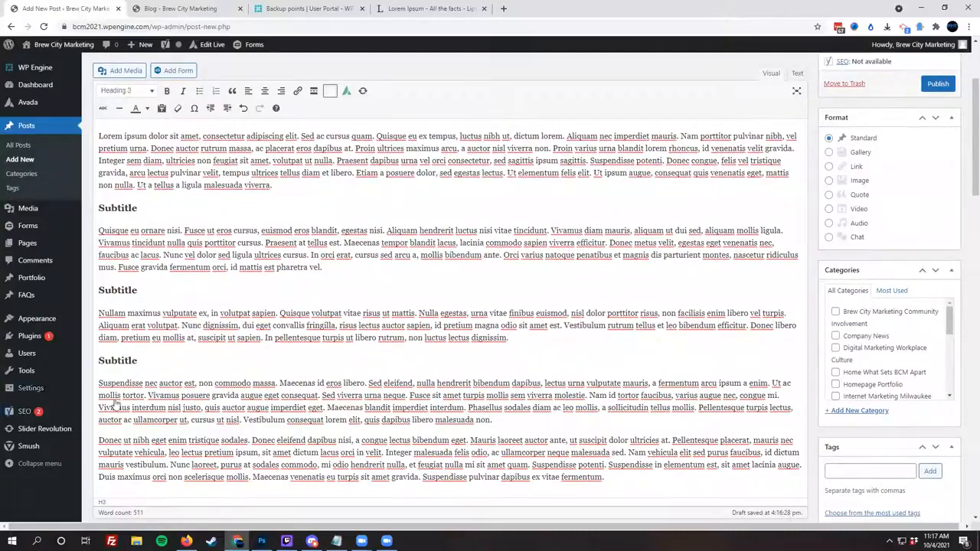
Step: Look through the available post categories and open the entry form for a new category
{"action": "scroll", "coordinate": [858, 306], "scroll_direction": "down", "scroll_amount": 5}
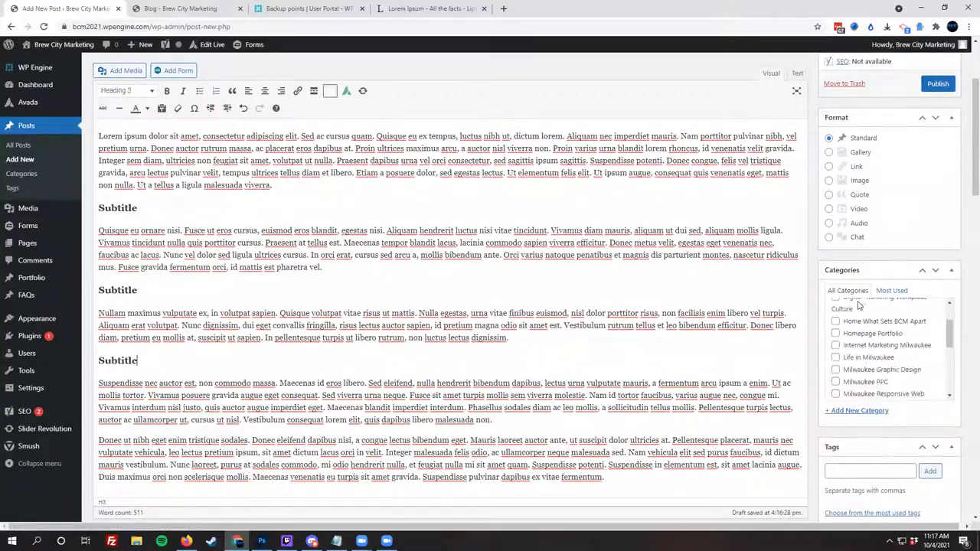
{"action": "scroll", "coordinate": [860, 325], "scroll_direction": "down", "scroll_amount": 1}
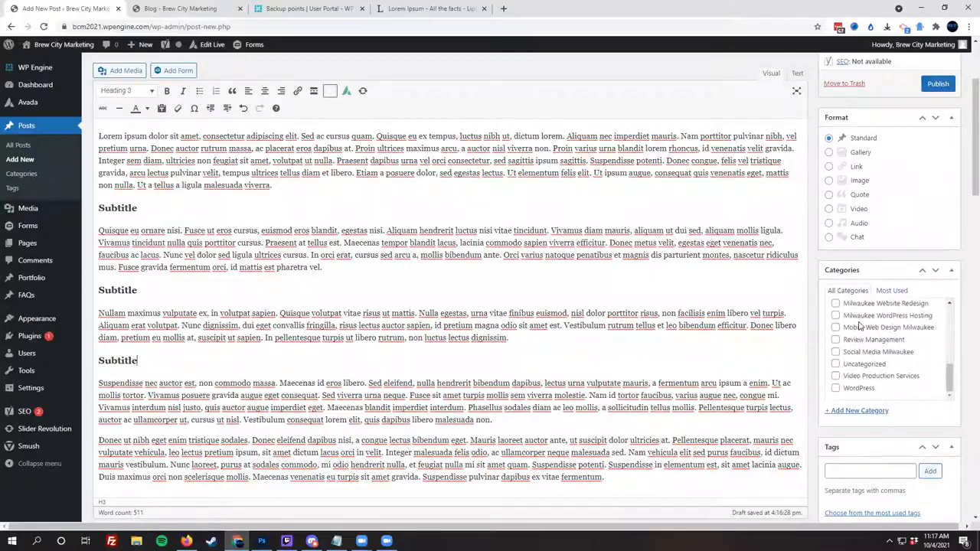
{"action": "left_click", "coordinate": [849, 414]}
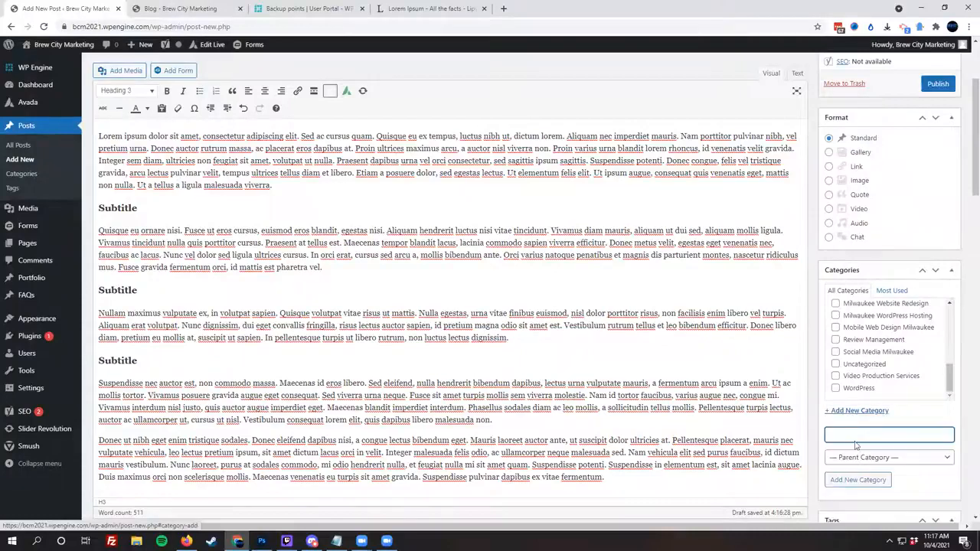
{"action": "type", "text": "Test"}
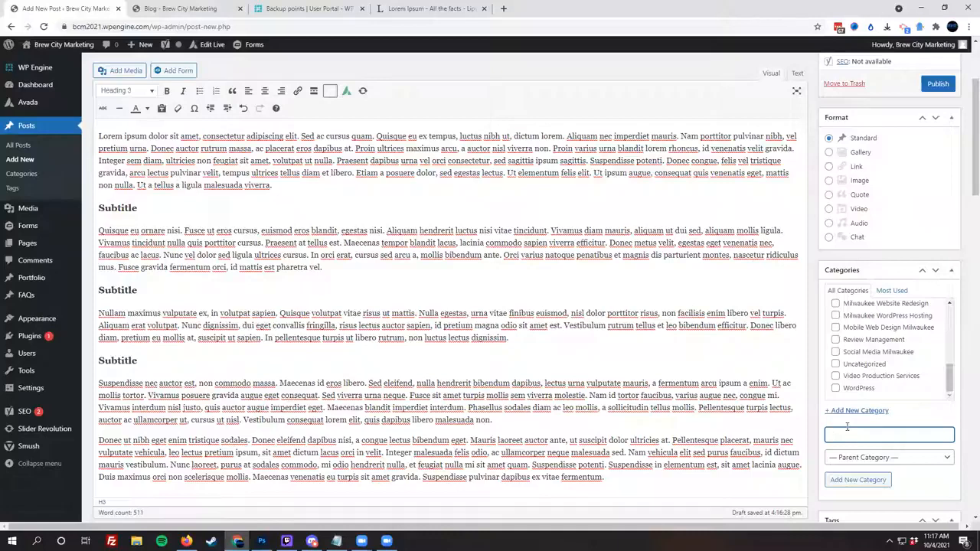
{"action": "scroll", "coordinate": [825, 304], "scroll_direction": "down", "scroll_amount": 2}
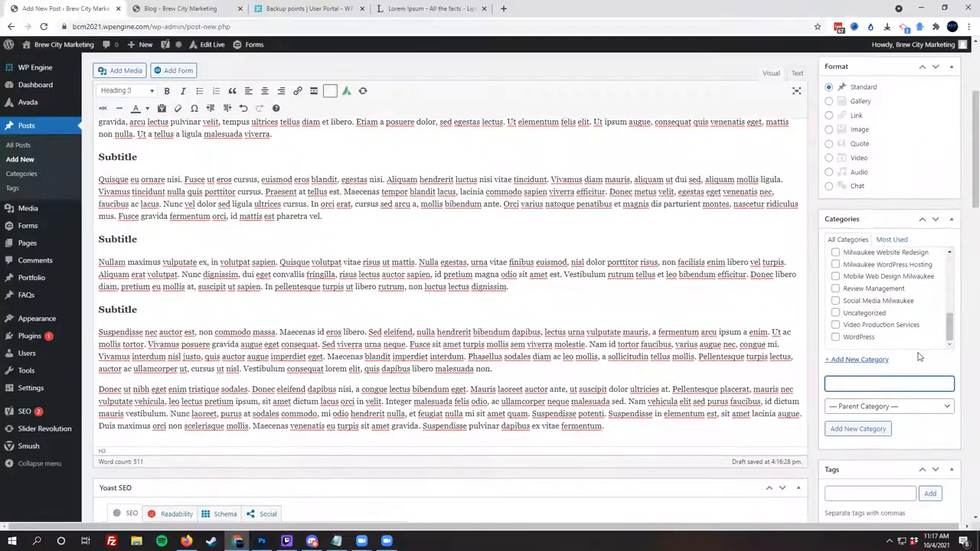
{"action": "scroll", "coordinate": [789, 330], "scroll_direction": "down", "scroll_amount": 3}
{"action": "scroll", "coordinate": [693, 327], "scroll_direction": "up", "scroll_amount": 6}
{"action": "scroll", "coordinate": [693, 327], "scroll_direction": "up", "scroll_amount": 2}
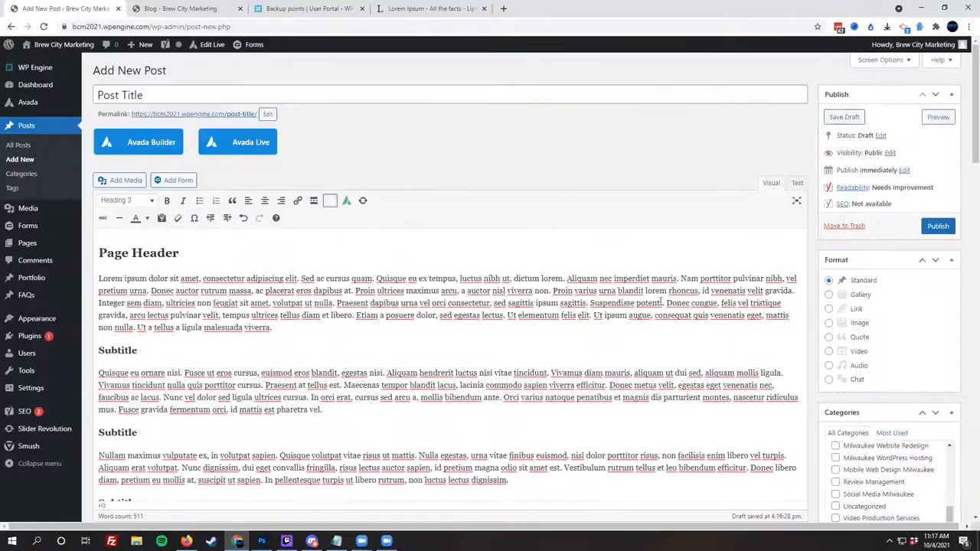
{"action": "scroll", "coordinate": [689, 191], "scroll_direction": "down", "scroll_amount": 4}
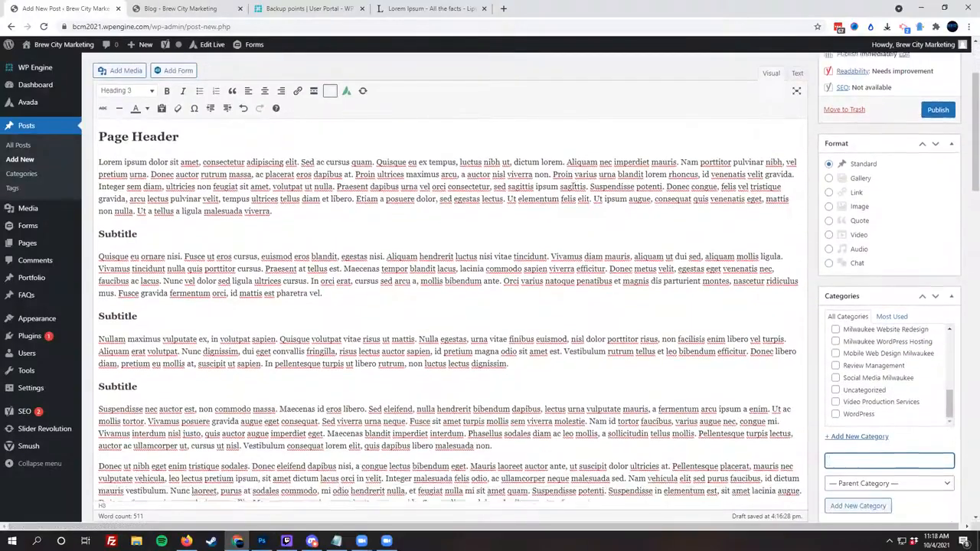
Step: Look through the thumbnail images of the existing posts on the live Blog page, and return to the post editor
{"action": "scroll", "coordinate": [722, 205], "scroll_direction": "down", "scroll_amount": 6}
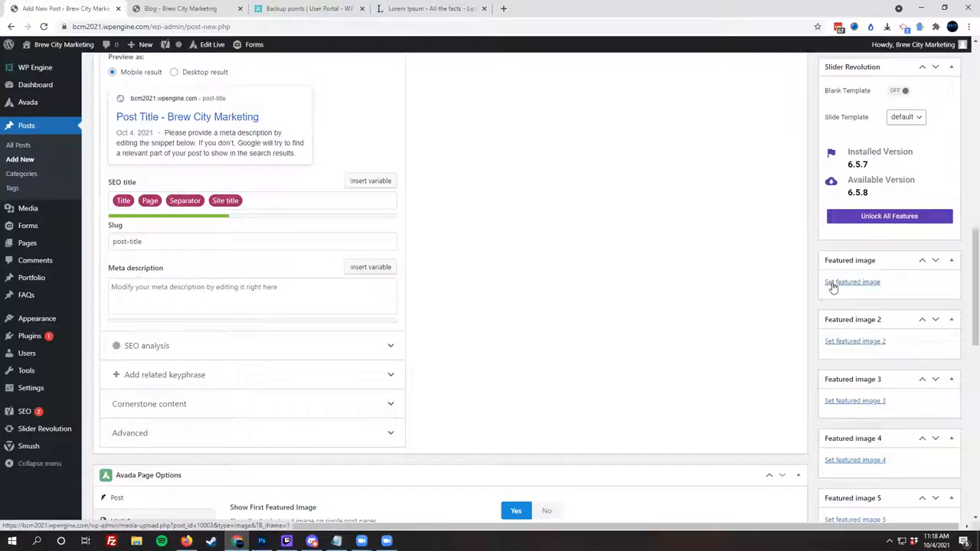
{"action": "left_click", "coordinate": [201, 8]}
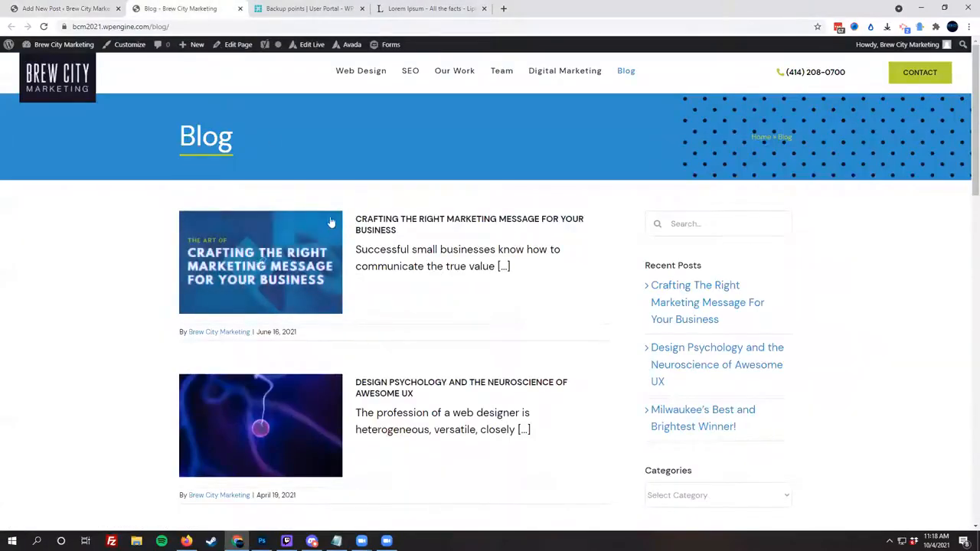
{"action": "scroll", "coordinate": [299, 245], "scroll_direction": "down", "scroll_amount": 3}
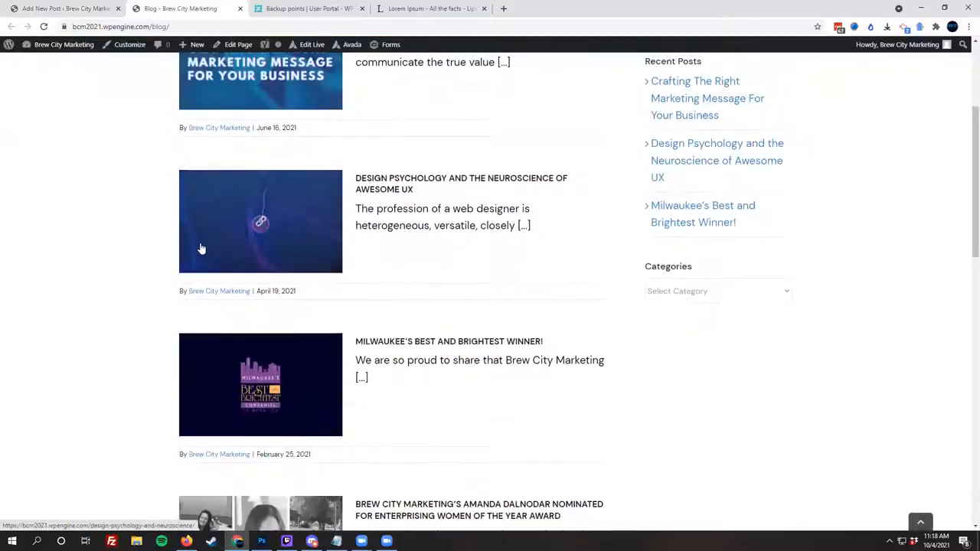
{"action": "scroll", "coordinate": [180, 186], "scroll_direction": "down", "scroll_amount": 3}
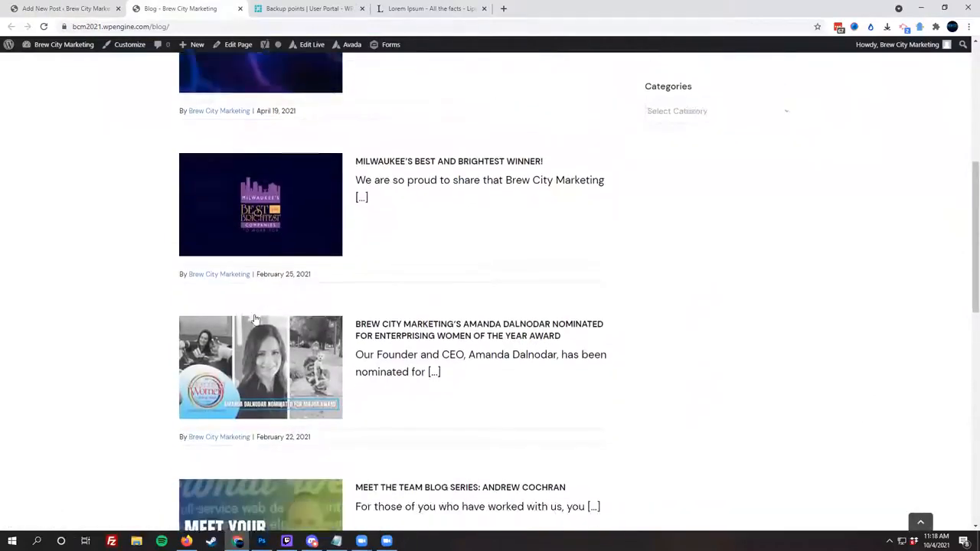
{"action": "scroll", "coordinate": [258, 322], "scroll_direction": "down", "scroll_amount": 8}
{"action": "scroll", "coordinate": [282, 268], "scroll_direction": "up", "scroll_amount": 15}
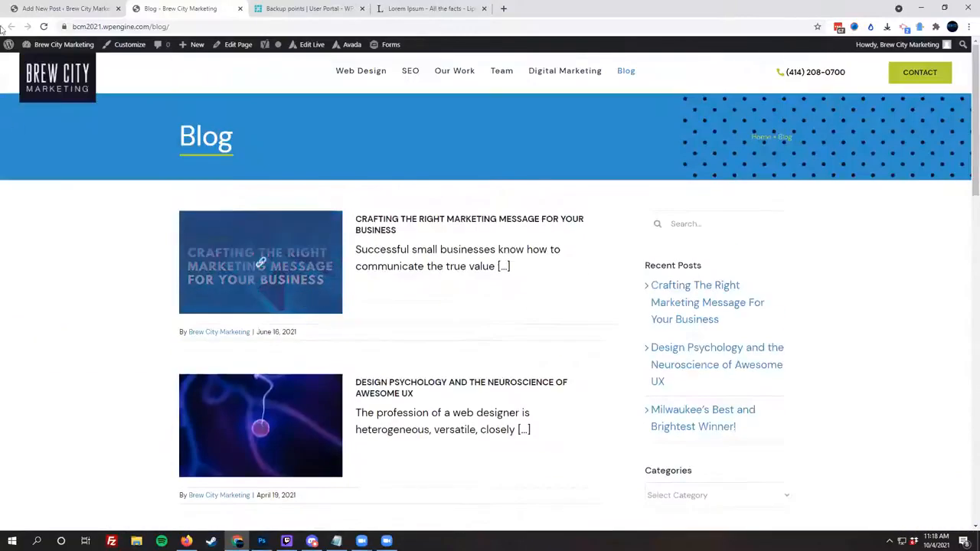
{"action": "left_click", "coordinate": [58, 6]}
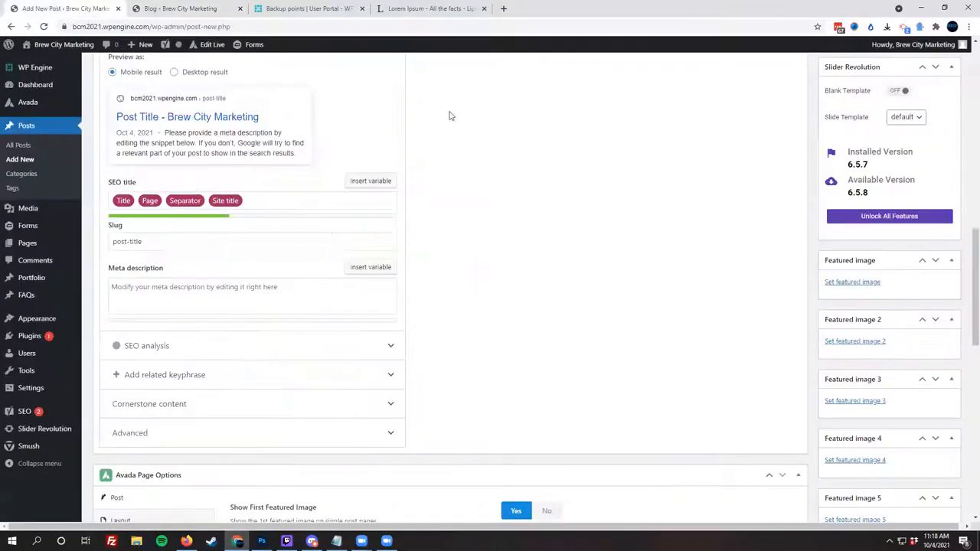
Step: Set the existing blue-and-purple plasma image with the glowing sphere from the media library as the post's main featured image
{"action": "left_click", "coordinate": [854, 284]}
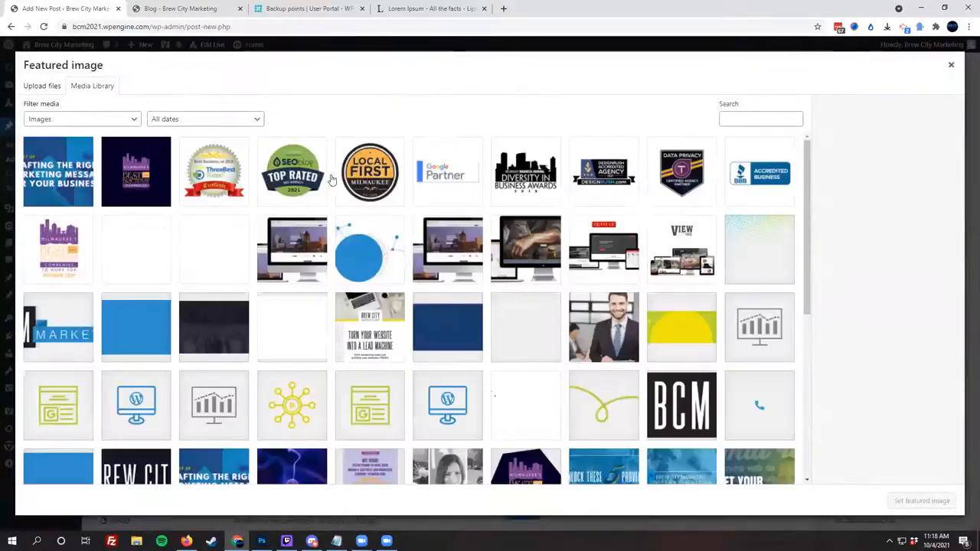
{"action": "scroll", "coordinate": [181, 251], "scroll_direction": "down", "scroll_amount": 2}
{"action": "scroll", "coordinate": [207, 360], "scroll_direction": "down", "scroll_amount": 3}
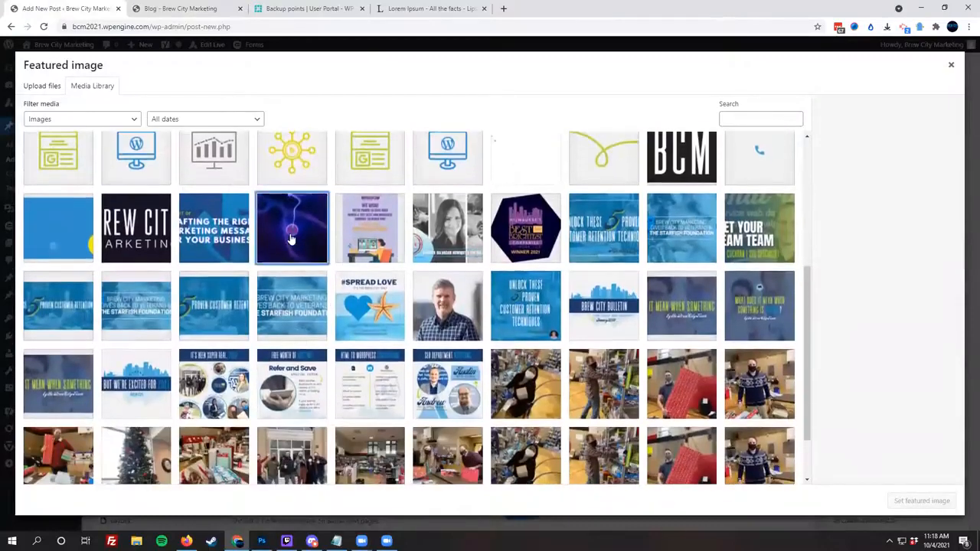
{"action": "left_click", "coordinate": [291, 240]}
{"action": "scroll", "coordinate": [335, 264], "scroll_direction": "up", "scroll_amount": 3}
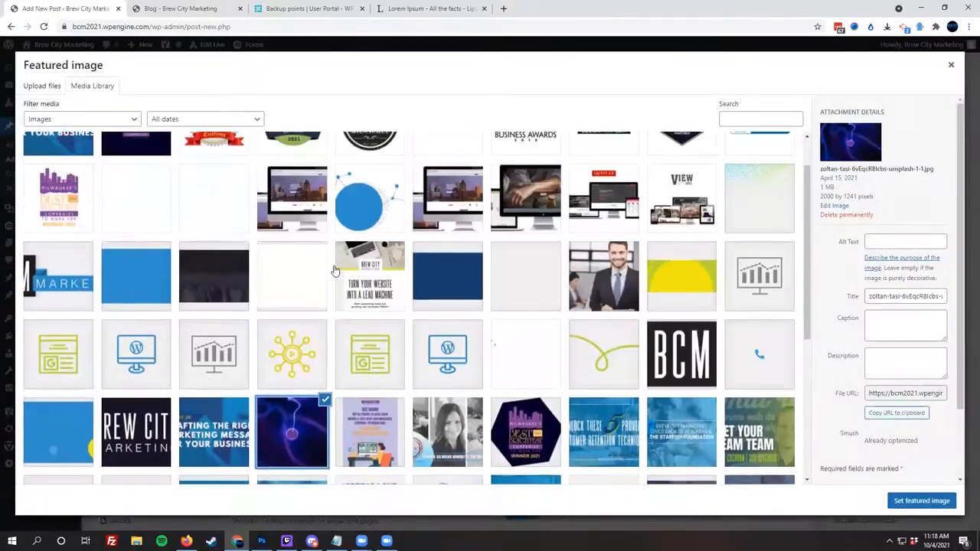
{"action": "scroll", "coordinate": [334, 270], "scroll_direction": "up", "scroll_amount": 1}
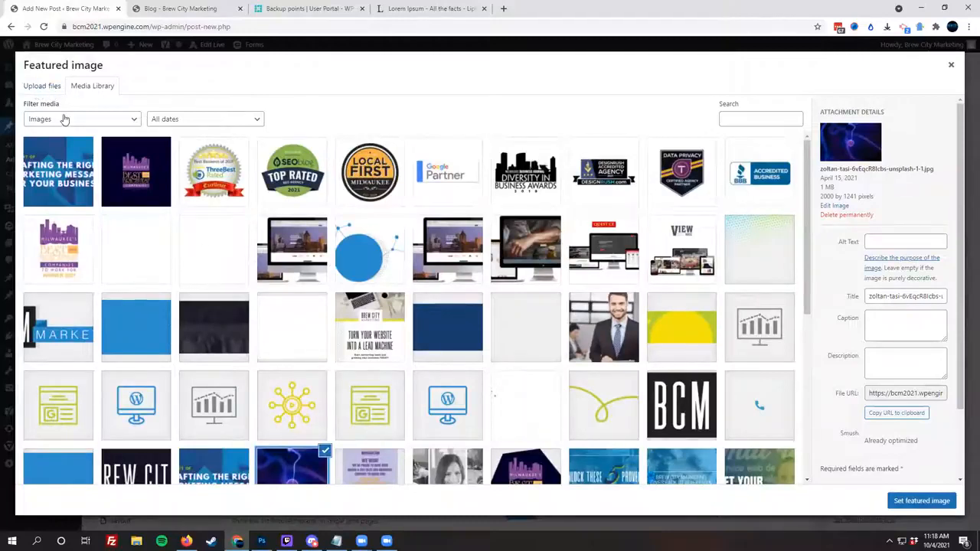
{"action": "scroll", "coordinate": [226, 259], "scroll_direction": "down", "scroll_amount": 3}
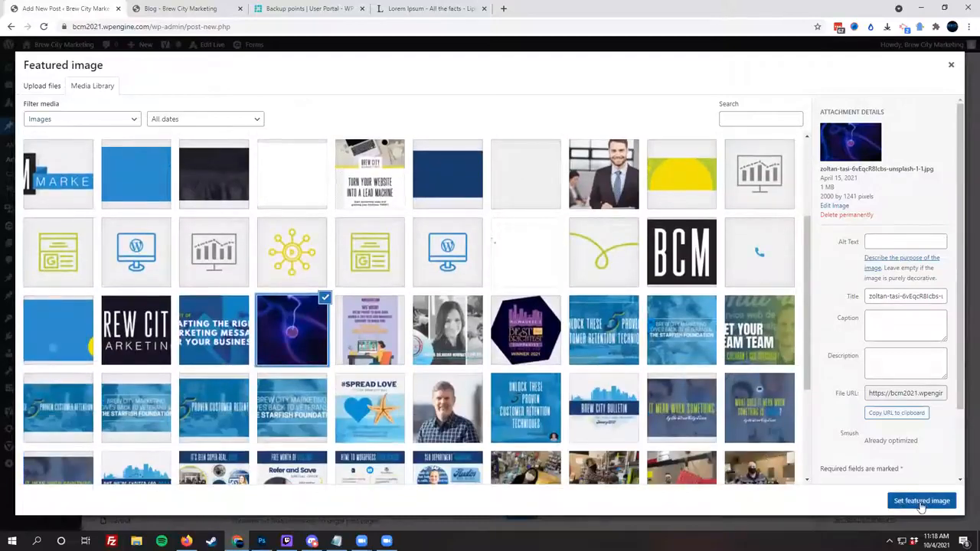
{"action": "left_click", "coordinate": [921, 502]}
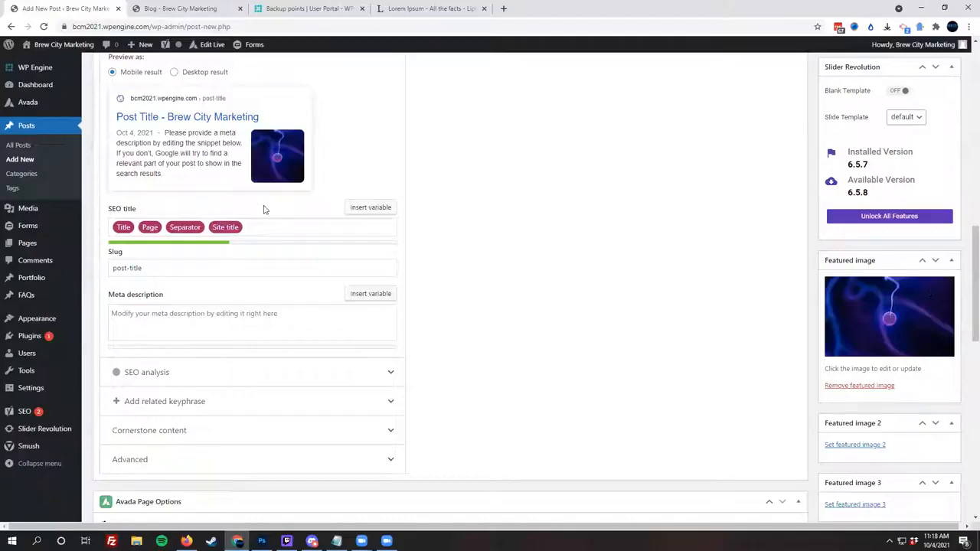
Step: Schedule the post's publication for October 6, 2021 by changing the publish day to 06
{"action": "scroll", "coordinate": [825, 403], "scroll_direction": "up", "scroll_amount": 2}
{"action": "scroll", "coordinate": [825, 404], "scroll_direction": "up", "scroll_amount": 10}
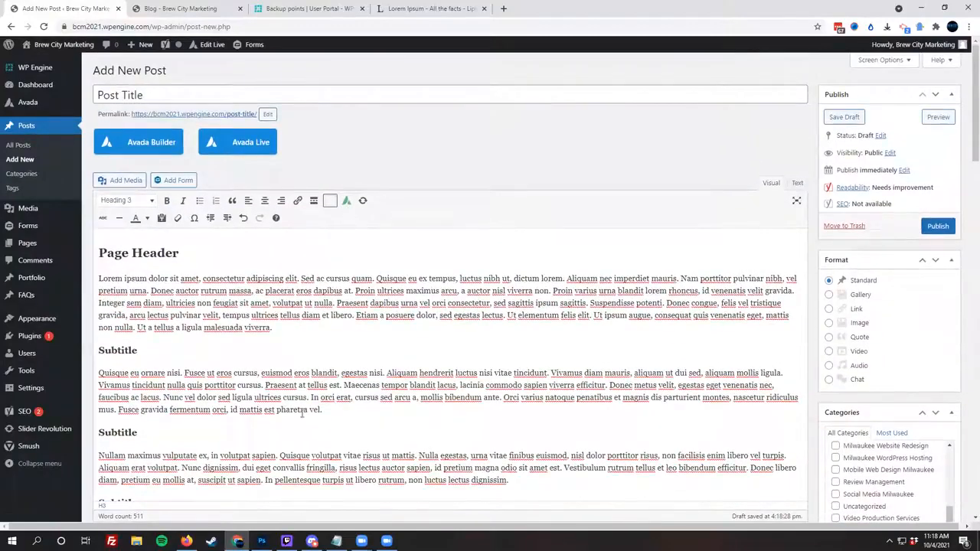
{"action": "left_click", "coordinate": [289, 330]}
{"action": "scroll", "coordinate": [308, 239], "scroll_direction": "down", "scroll_amount": 5}
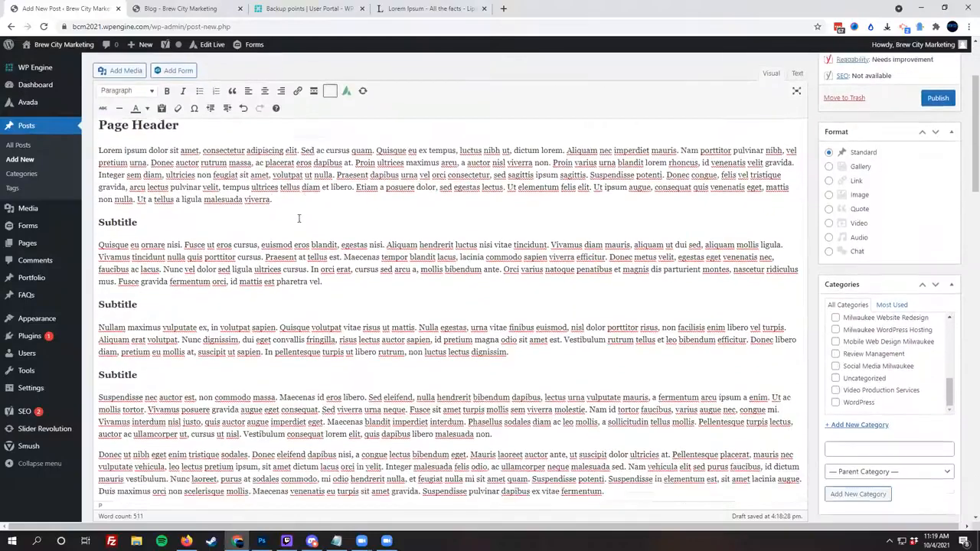
{"action": "scroll", "coordinate": [308, 239], "scroll_direction": "up", "scroll_amount": 8}
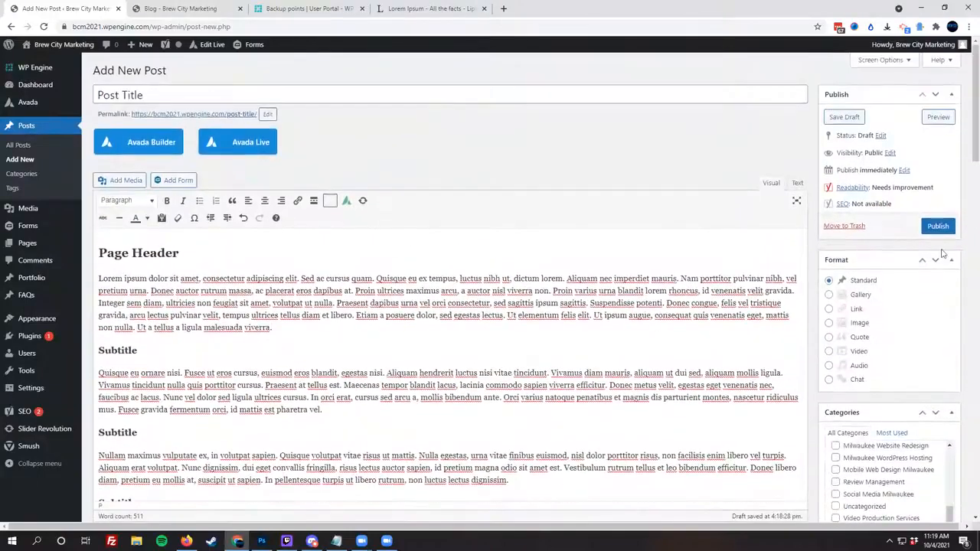
{"action": "left_click", "coordinate": [903, 170]}
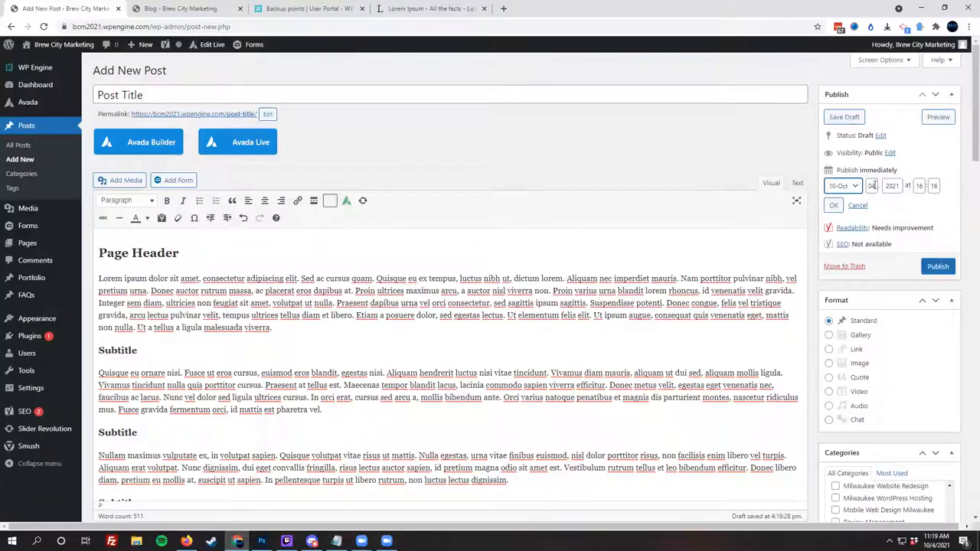
{"action": "left_click", "coordinate": [872, 186]}
{"action": "type", "text": "06"}
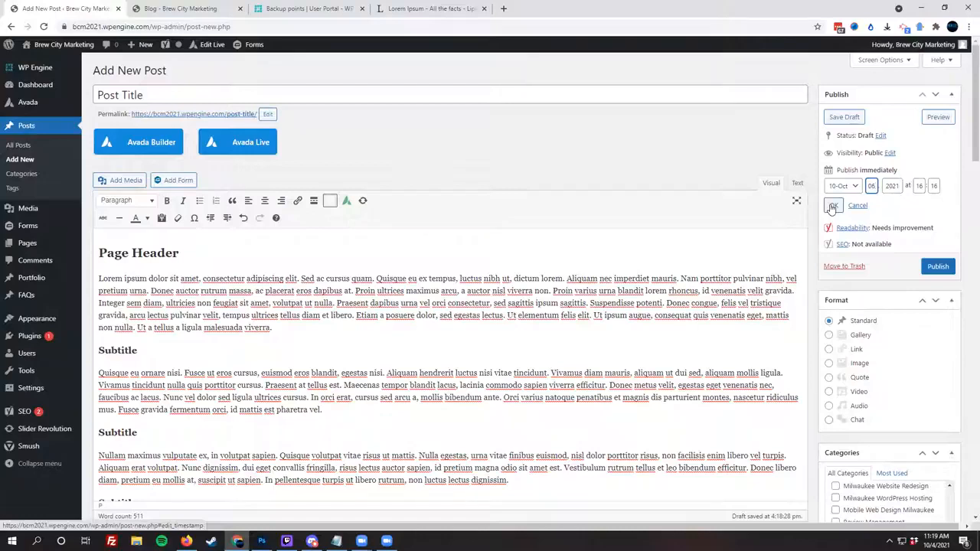
{"action": "left_click", "coordinate": [833, 206]}
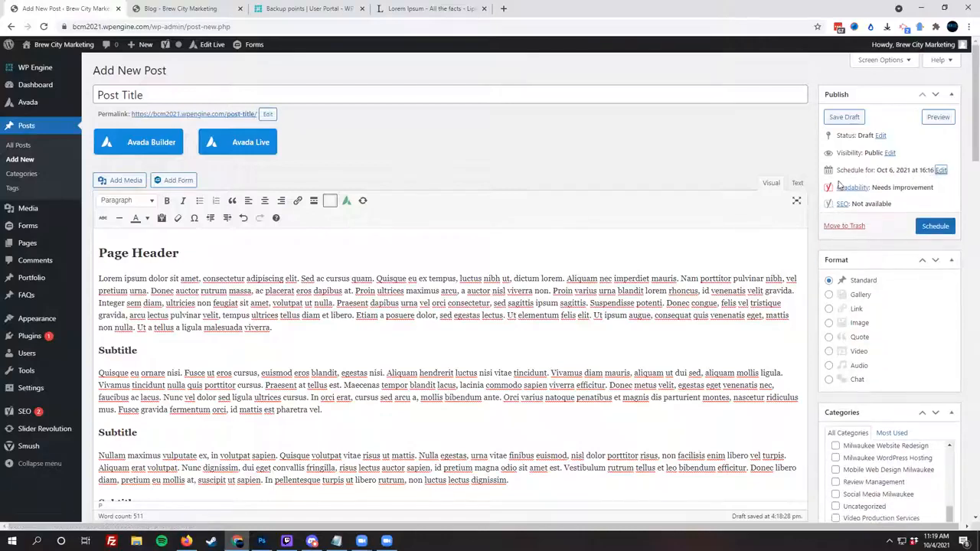
Step: Set the publish day to 04 and publish the post
{"action": "left_click", "coordinate": [941, 170]}
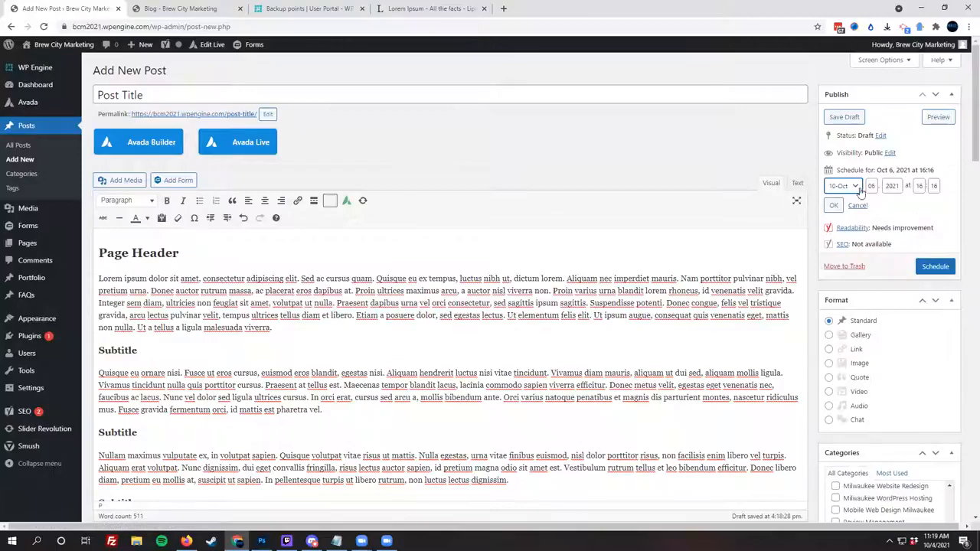
{"action": "double_click", "coordinate": [873, 186]}
{"action": "type", "text": "04"}
{"action": "left_click", "coordinate": [834, 206]}
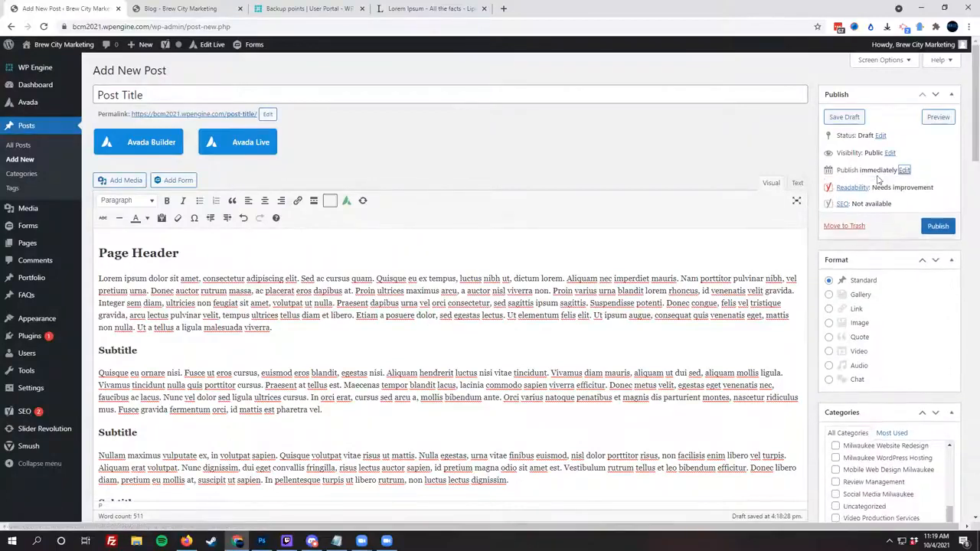
{"action": "left_click", "coordinate": [937, 228]}
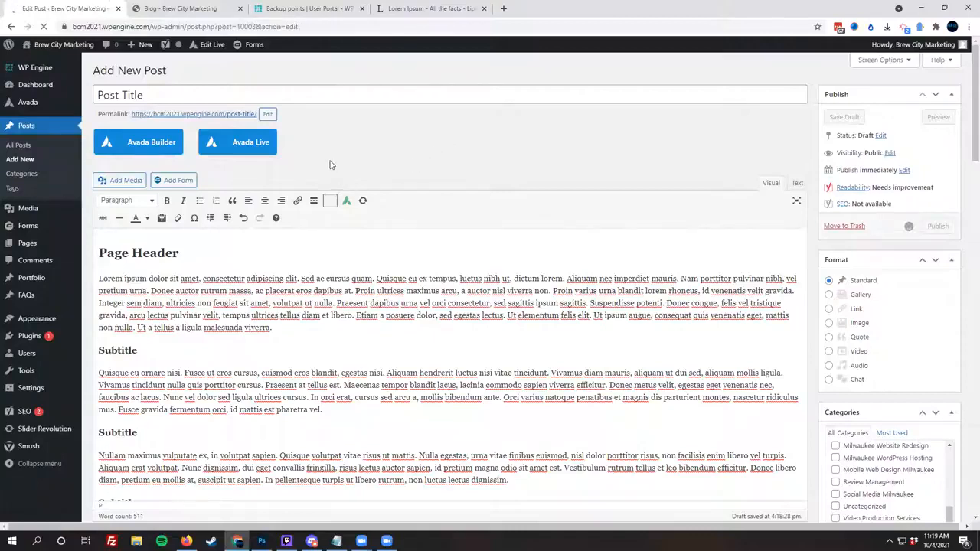
Step: Reload the live Blog page and open the new "Post Title" post from its thumbnail
{"action": "left_click", "coordinate": [175, 9]}
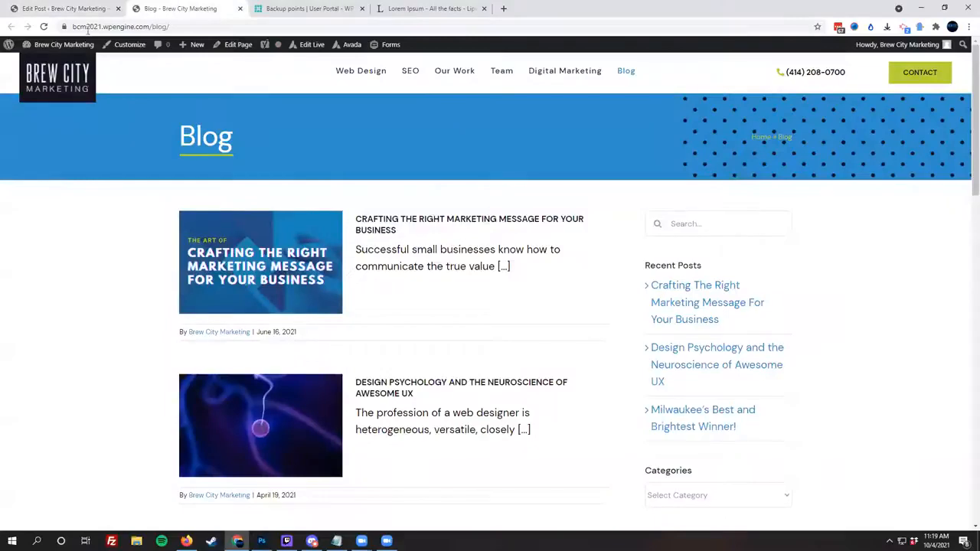
{"action": "left_click", "coordinate": [43, 26]}
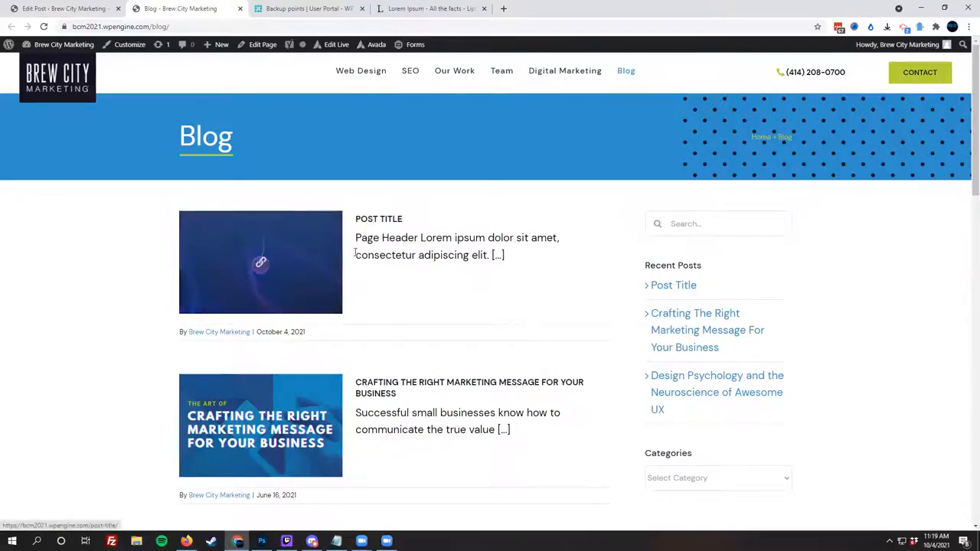
{"action": "left_click", "coordinate": [277, 255]}
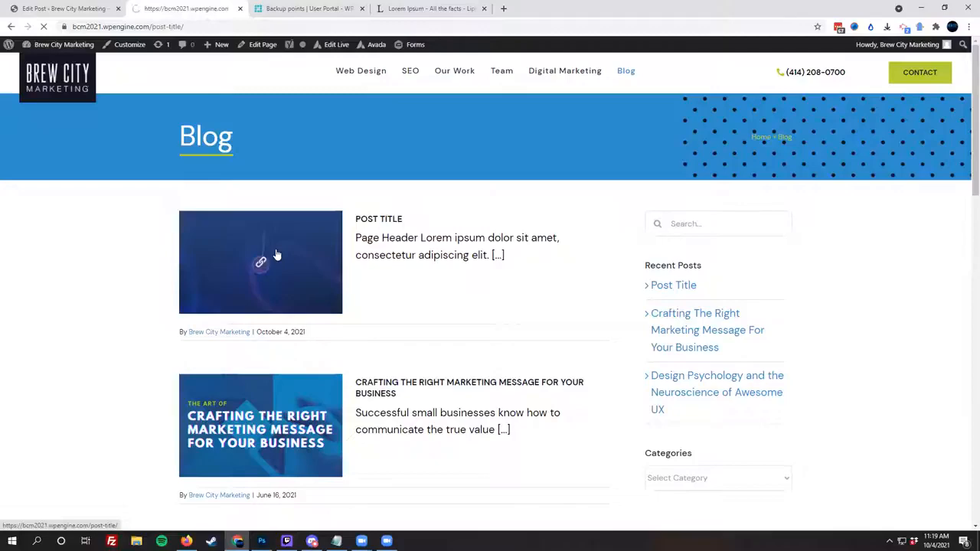
Step: Examine the published post's featured image, title, "Page Header" and "Subtitle" headings, and body text down to the sharing section
{"action": "scroll", "coordinate": [160, 221], "scroll_direction": "down", "scroll_amount": 4}
{"action": "scroll", "coordinate": [144, 203], "scroll_direction": "down", "scroll_amount": 7}
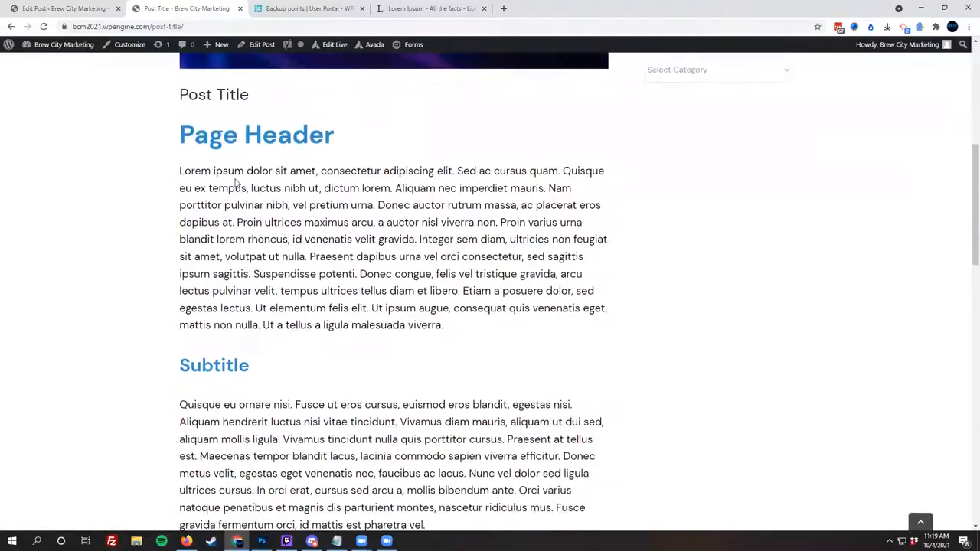
{"action": "scroll", "coordinate": [229, 184], "scroll_direction": "down", "scroll_amount": 4}
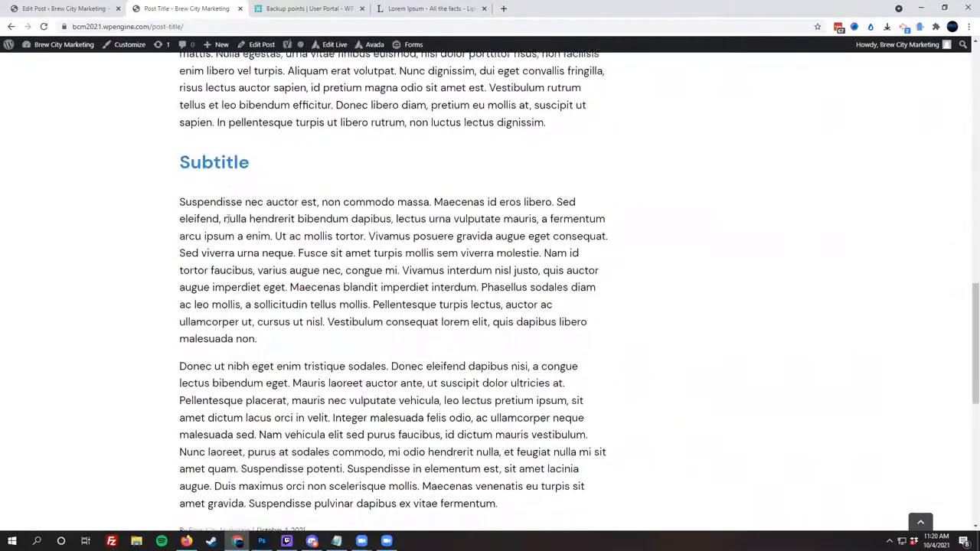
{"action": "scroll", "coordinate": [248, 286], "scroll_direction": "up", "scroll_amount": 4}
{"action": "scroll", "coordinate": [249, 286], "scroll_direction": "up", "scroll_amount": 8}
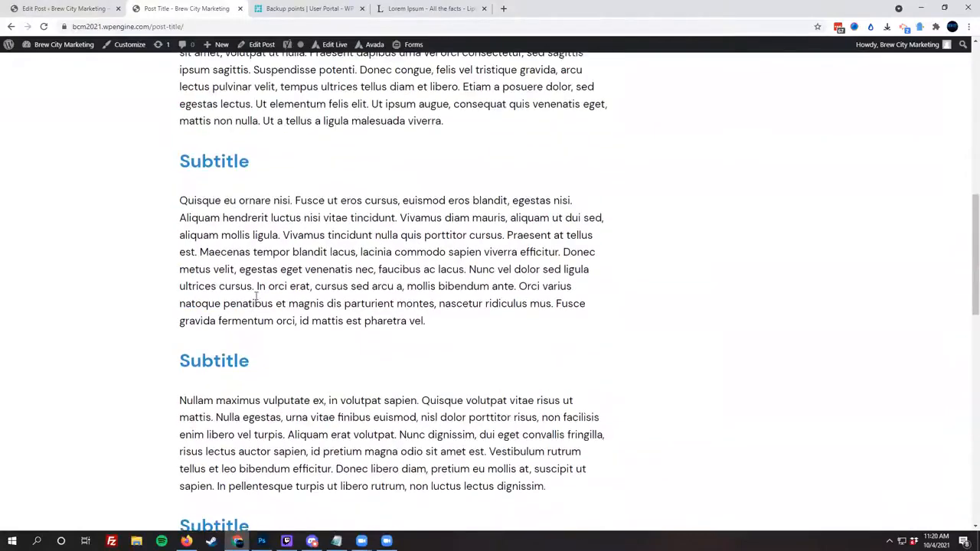
{"action": "mouse_move", "coordinate": [174, 237]}
{"action": "left_mouse_down"}
{"action": "mouse_move", "coordinate": [335, 239]}
{"action": "mouse_move", "coordinate": [172, 237]}
{"action": "left_mouse_up"}
{"action": "left_click", "coordinate": [342, 245]}
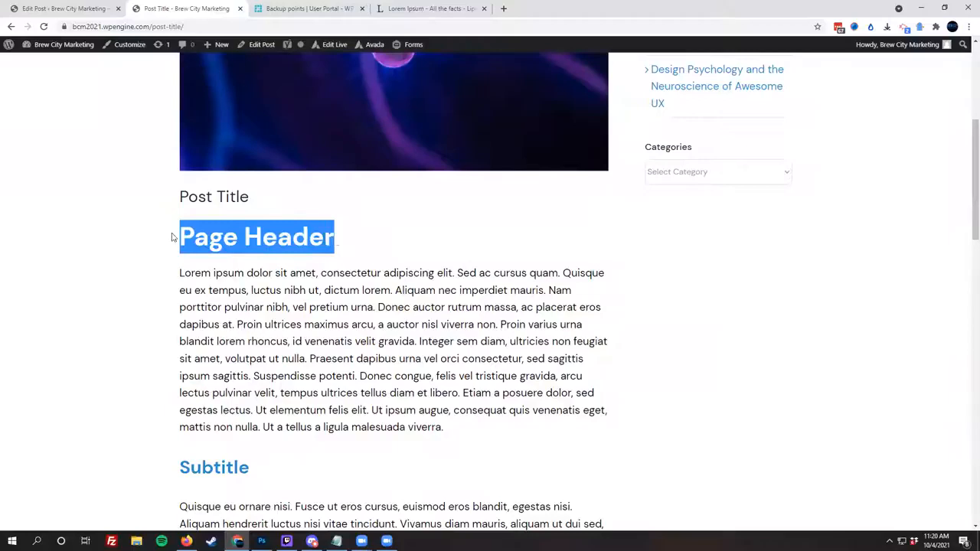
{"action": "scroll", "coordinate": [173, 238], "scroll_direction": "down", "scroll_amount": 5}
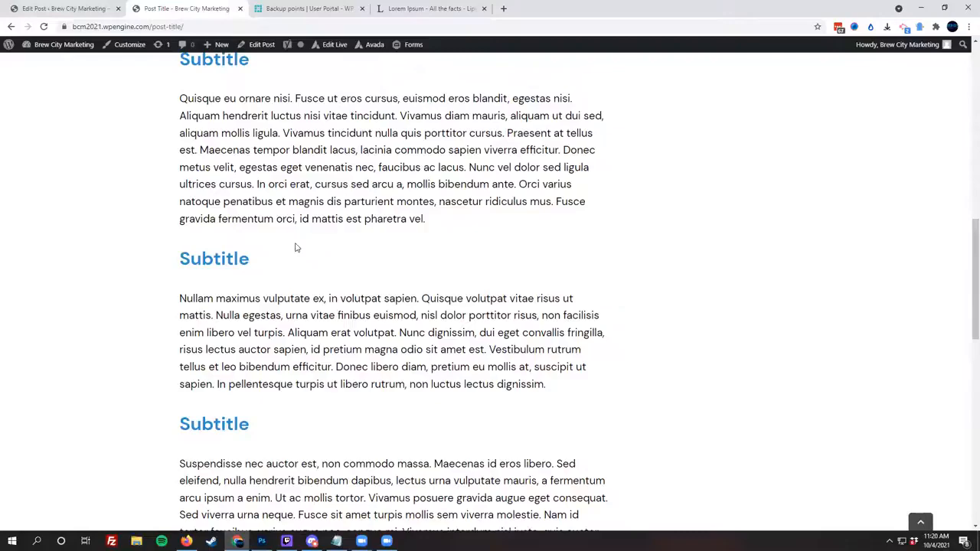
{"action": "scroll", "coordinate": [225, 280], "scroll_direction": "down", "scroll_amount": 4}
{"action": "scroll", "coordinate": [256, 313], "scroll_direction": "down", "scroll_amount": 1}
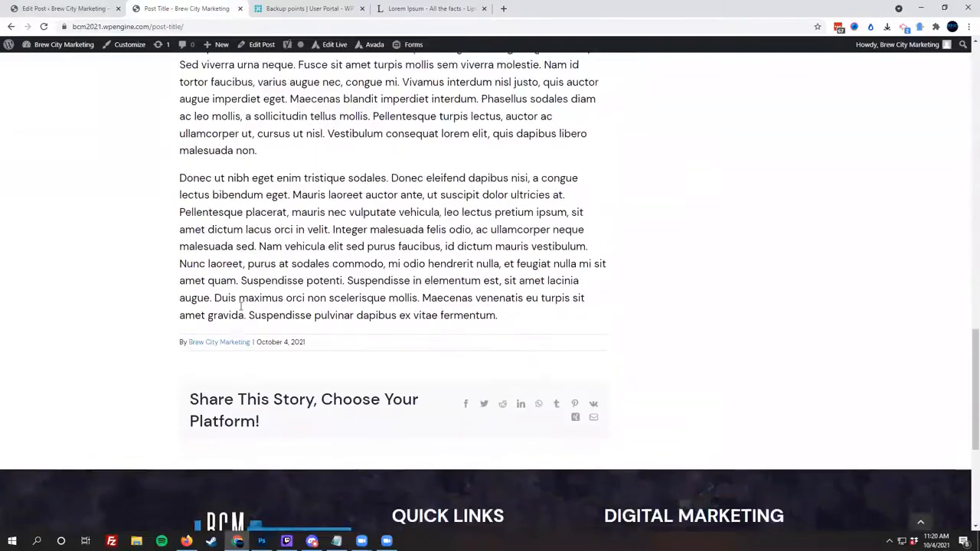
{"action": "scroll", "coordinate": [186, 242], "scroll_direction": "up", "scroll_amount": 8}
{"action": "scroll", "coordinate": [186, 242], "scroll_direction": "up", "scroll_amount": 6}
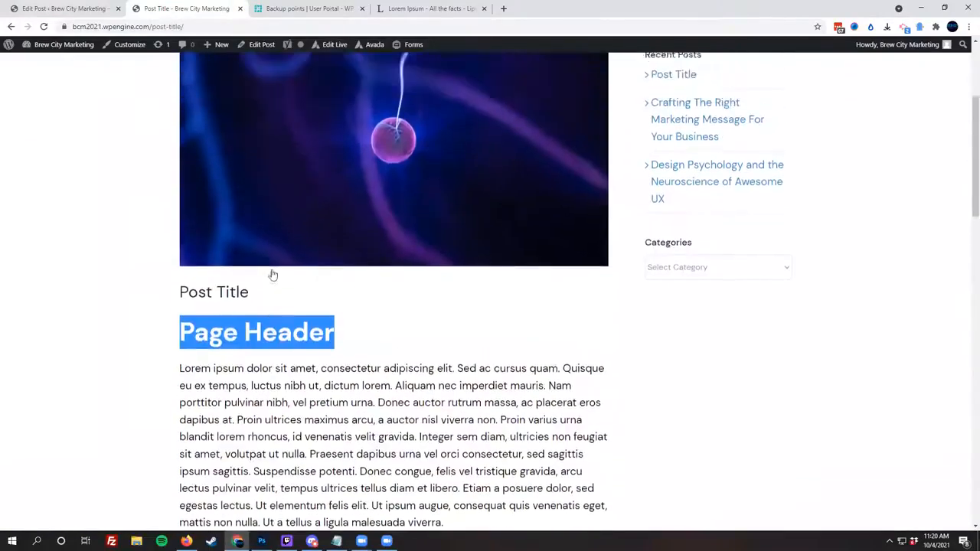
{"action": "scroll", "coordinate": [69, 306], "scroll_direction": "down", "scroll_amount": 1}
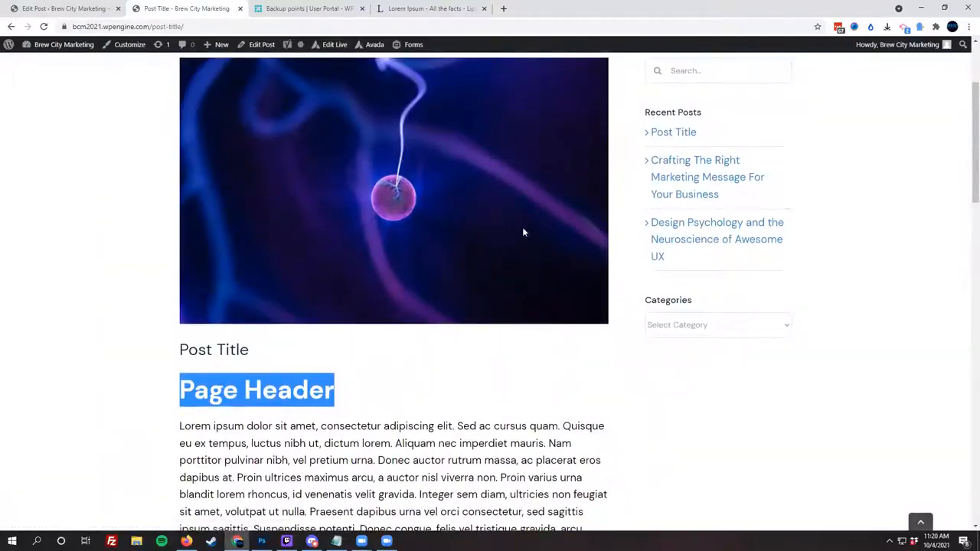
{"action": "scroll", "coordinate": [146, 256], "scroll_direction": "up", "scroll_amount": 2}
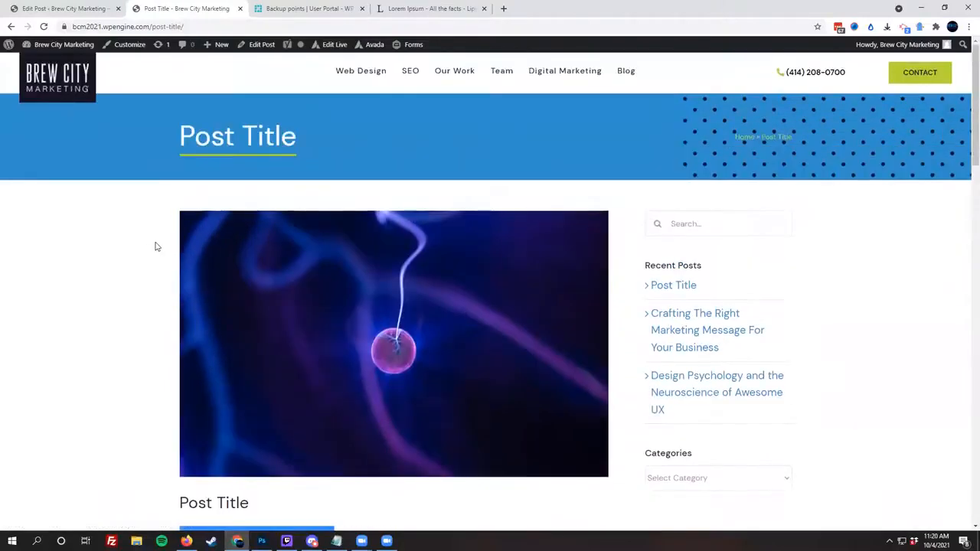
{"action": "scroll", "coordinate": [145, 253], "scroll_direction": "down", "scroll_amount": 2}
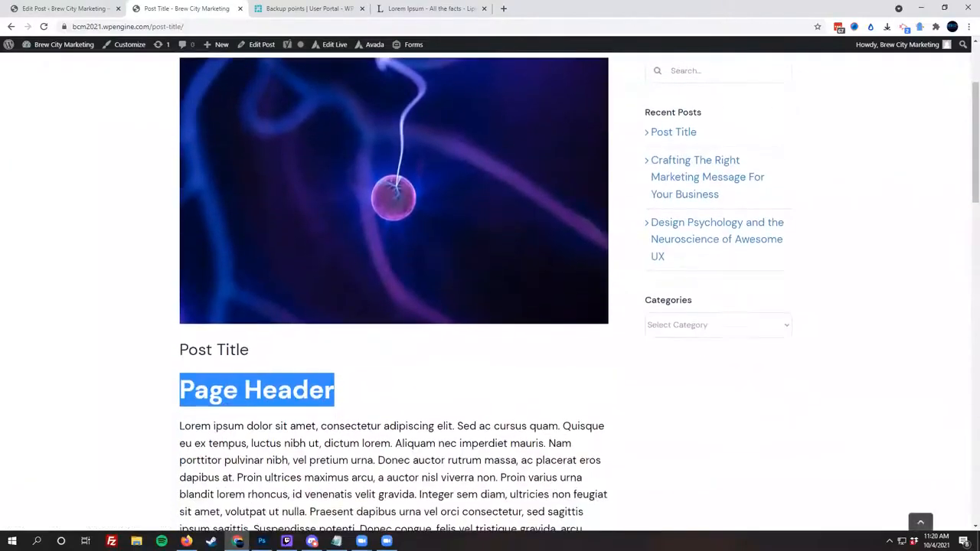